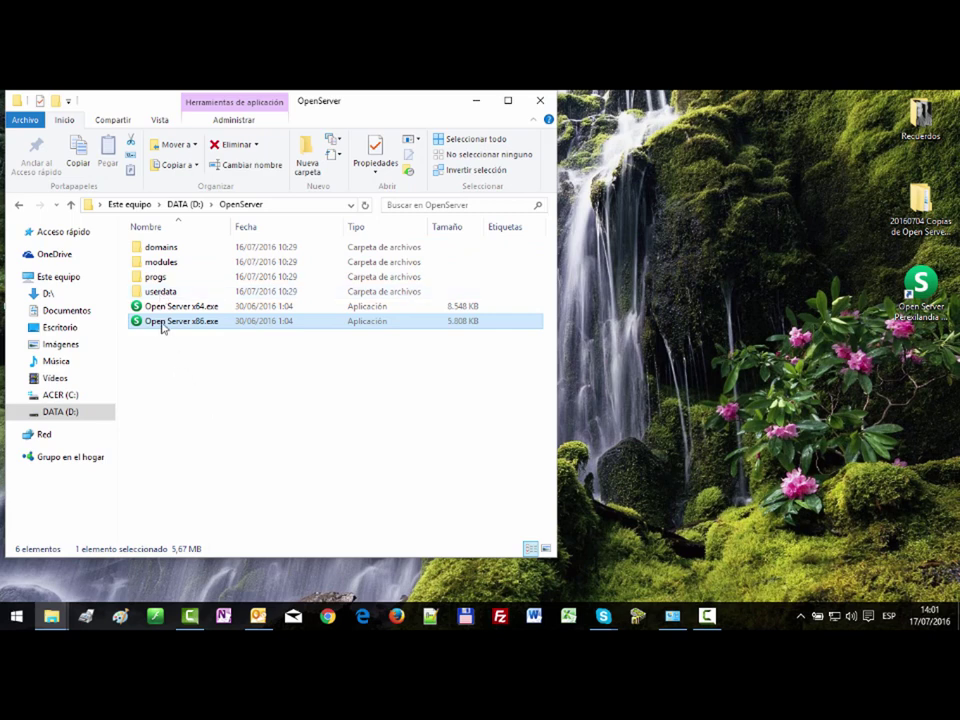
# Step: Create a desktop shortcut to Open Server x86.exe and minimize the OpenServer folder window
pyautogui.moveTo(163, 328)
pyautogui.rightClick(169, 325)
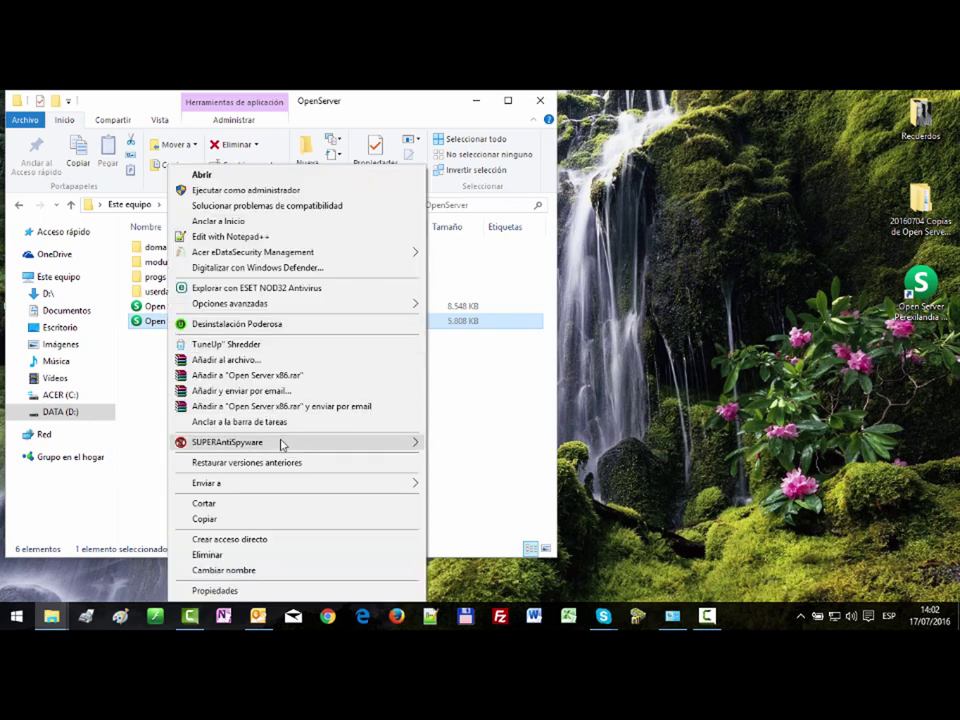
pyautogui.moveTo(268, 488)
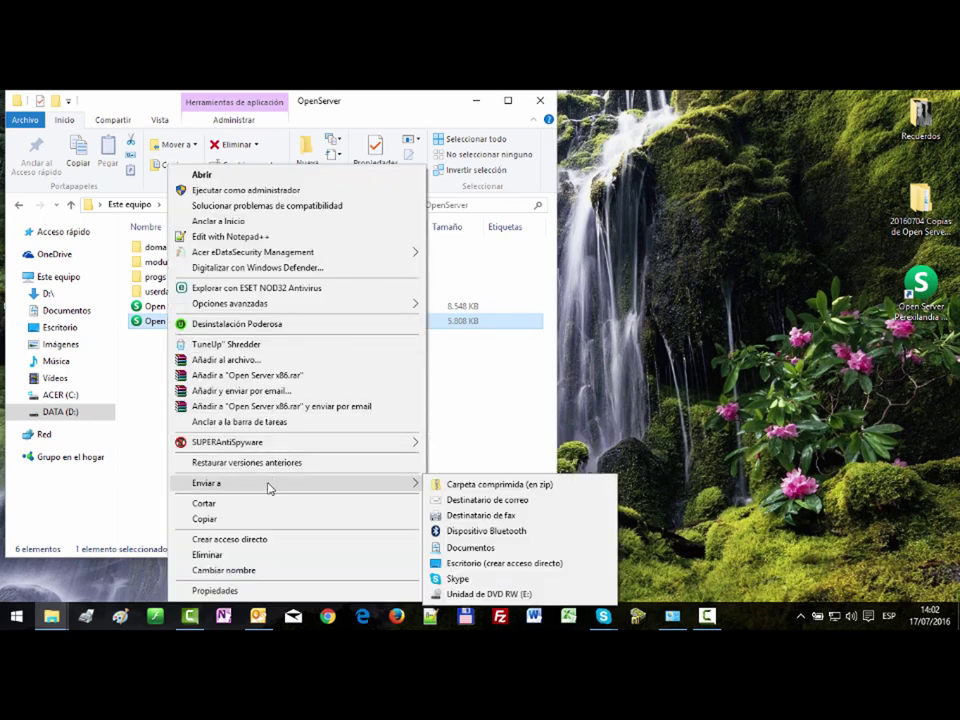
pyautogui.click(476, 564)
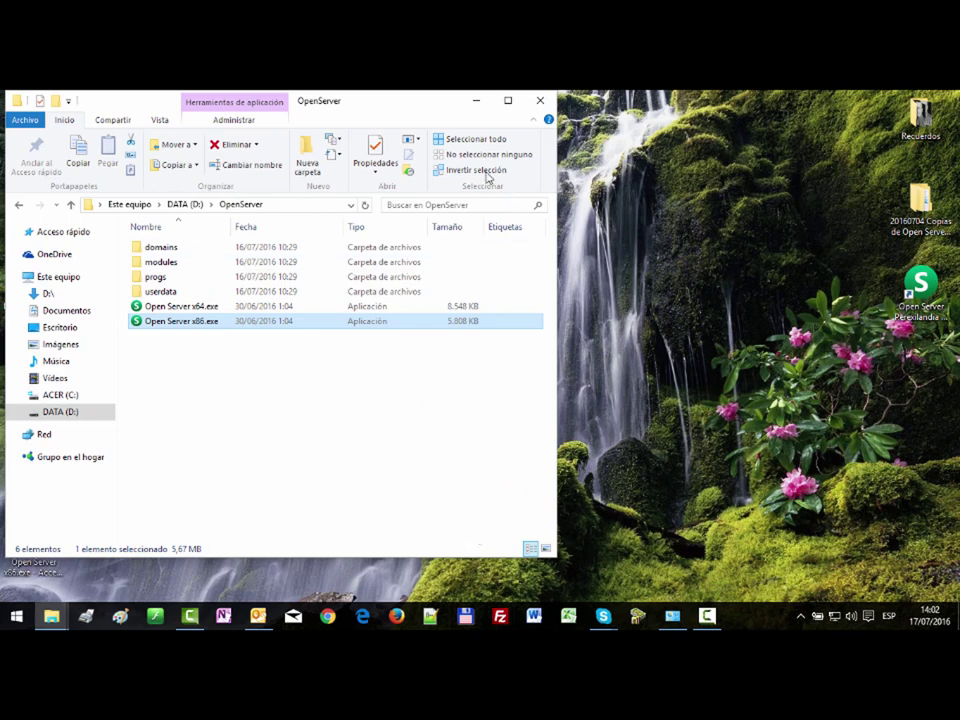
pyautogui.click(476, 100)
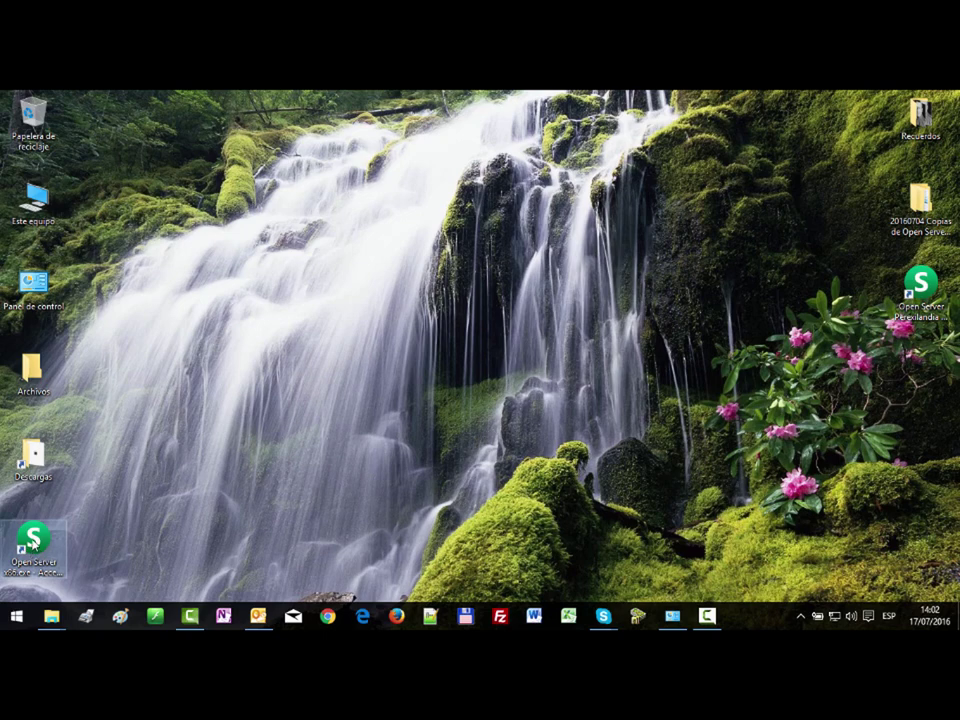
# Step: Check the hidden notification area icons and launch Open Server from its new x86 desktop shortcut
pyautogui.click(801, 619)
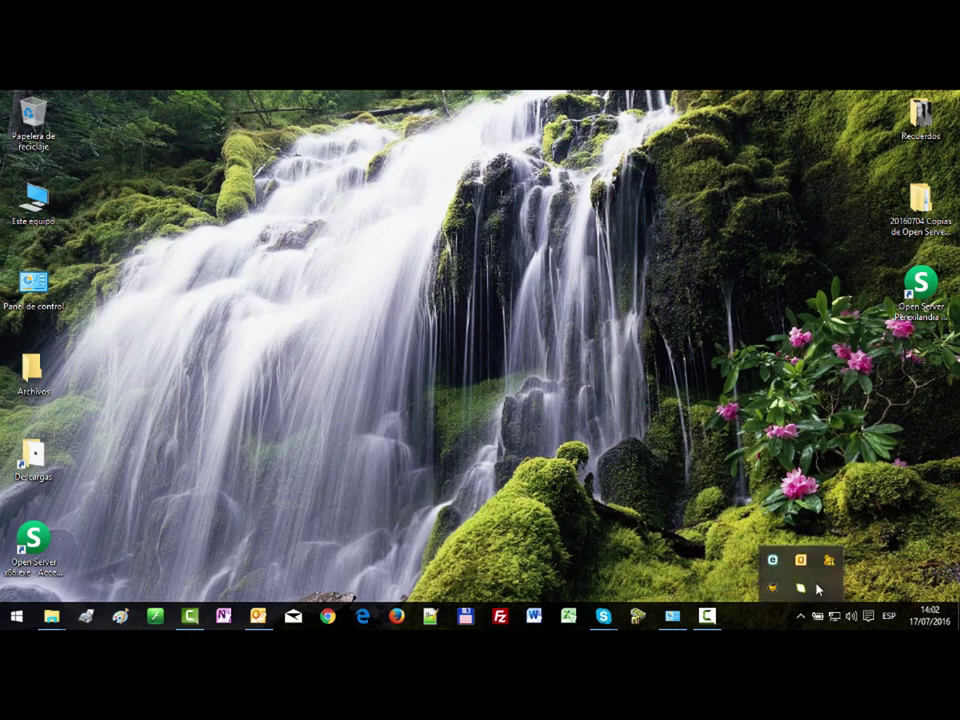
pyautogui.click(801, 619)
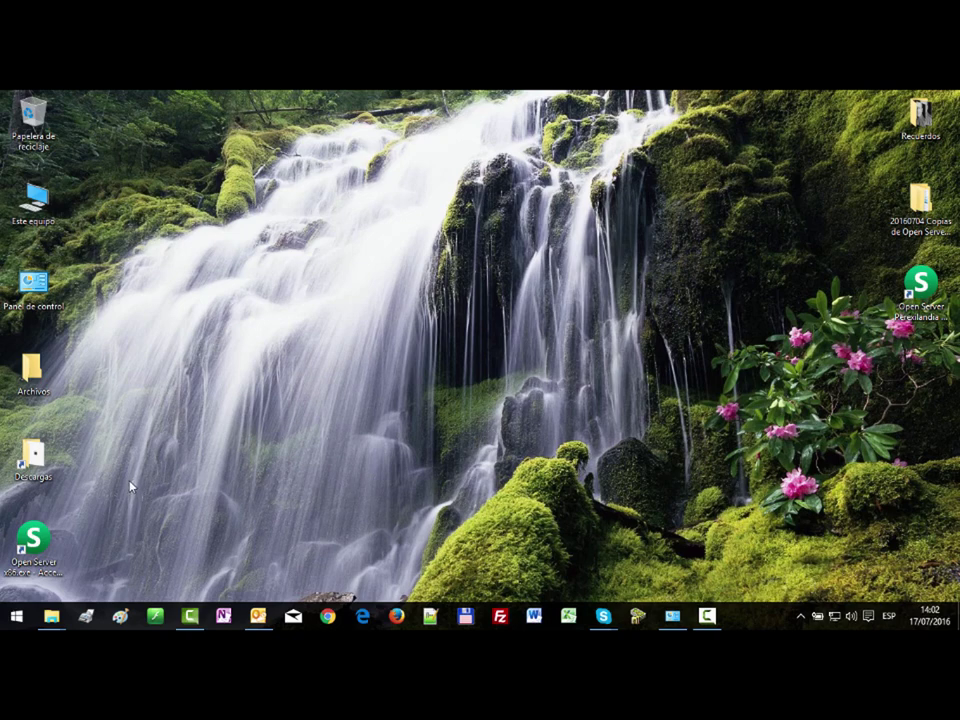
pyautogui.doubleClick(36, 545)
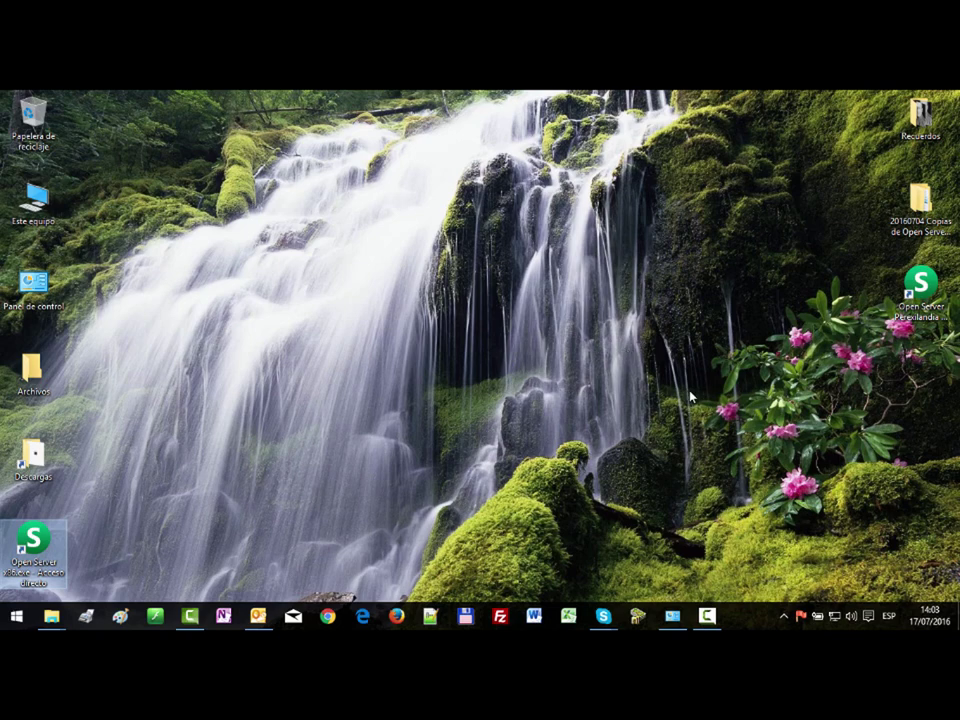
# Step: Open the Open Server settings, review the interface language choices keeping Russian, and save the basic settings
pyautogui.click(801, 620)
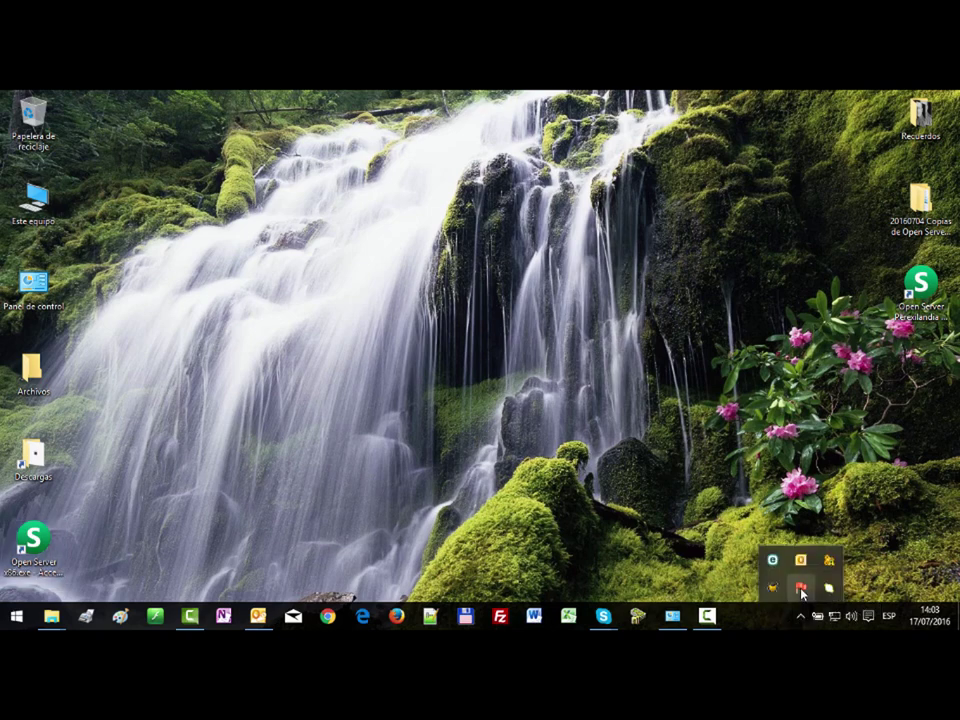
pyautogui.click(801, 589)
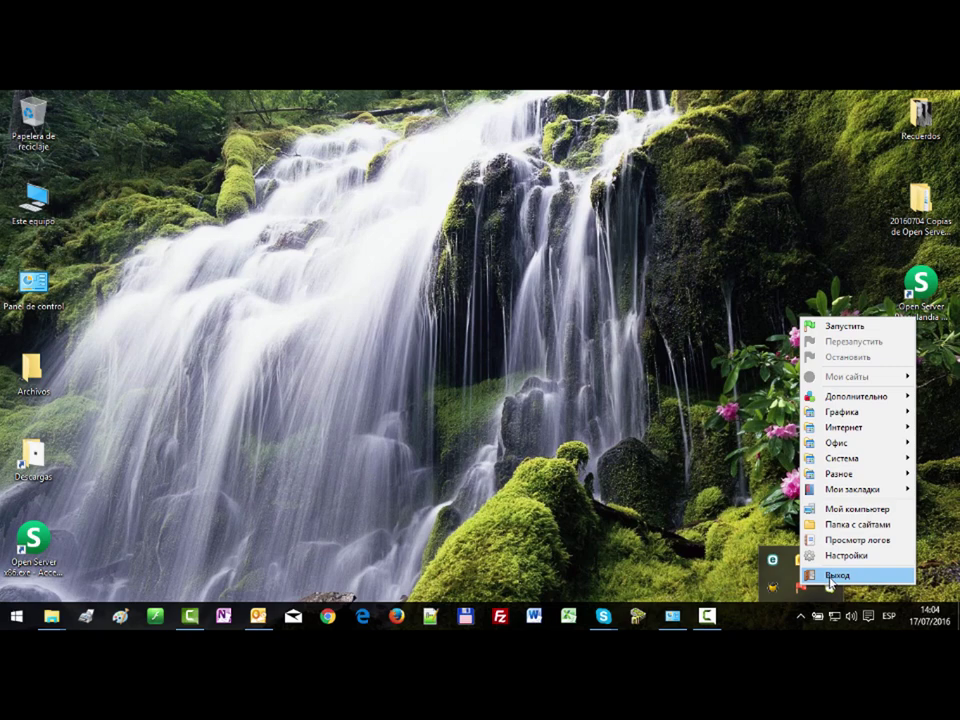
pyautogui.click(850, 556)
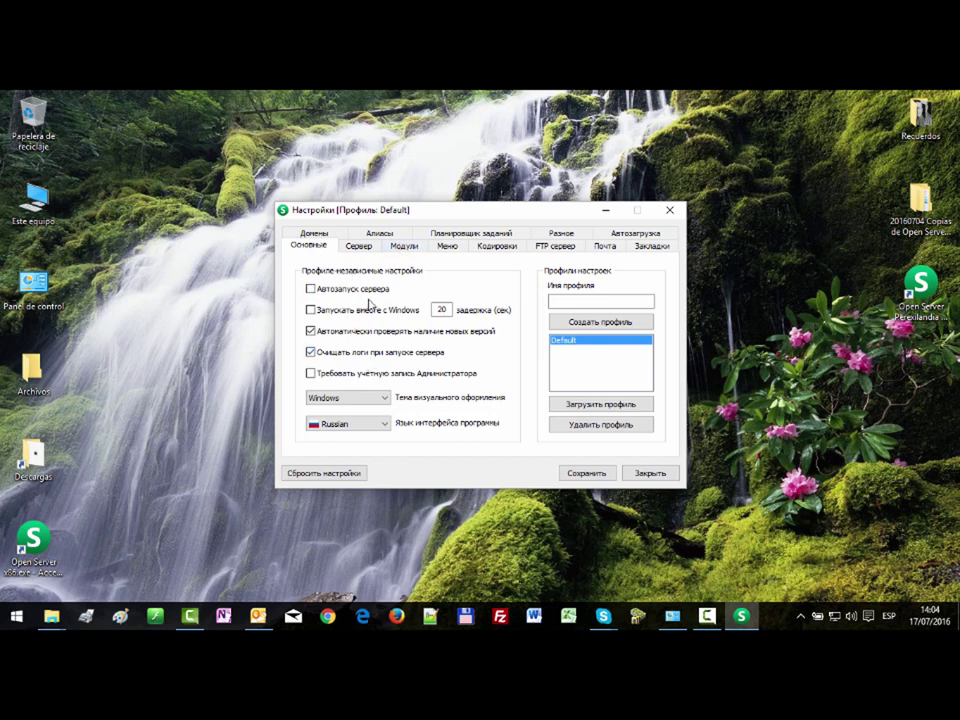
pyautogui.click(386, 428)
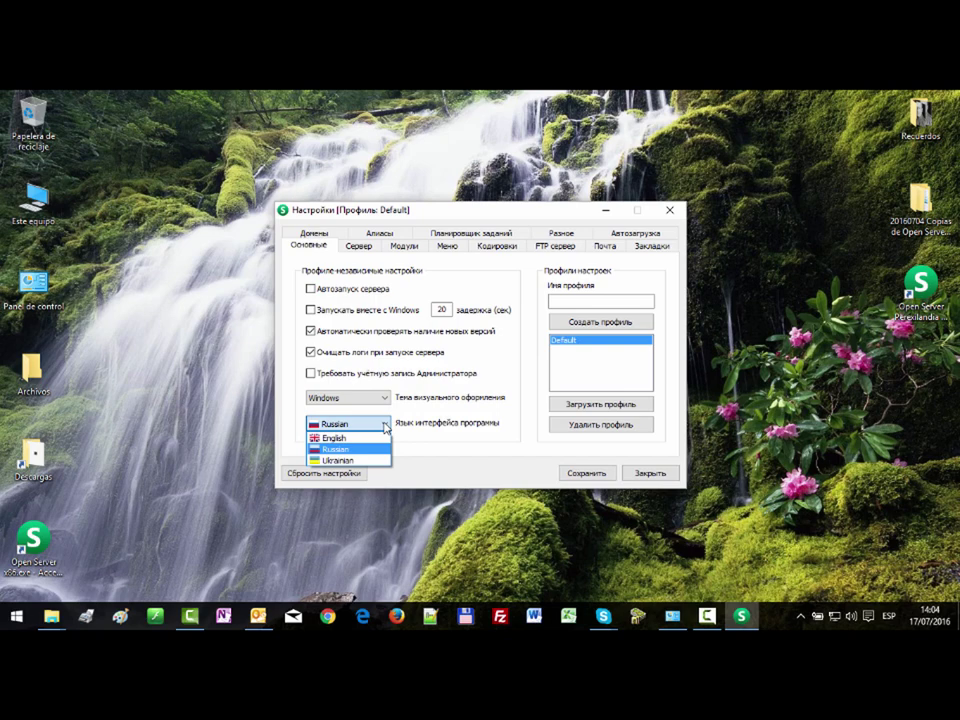
pyautogui.click(386, 428)
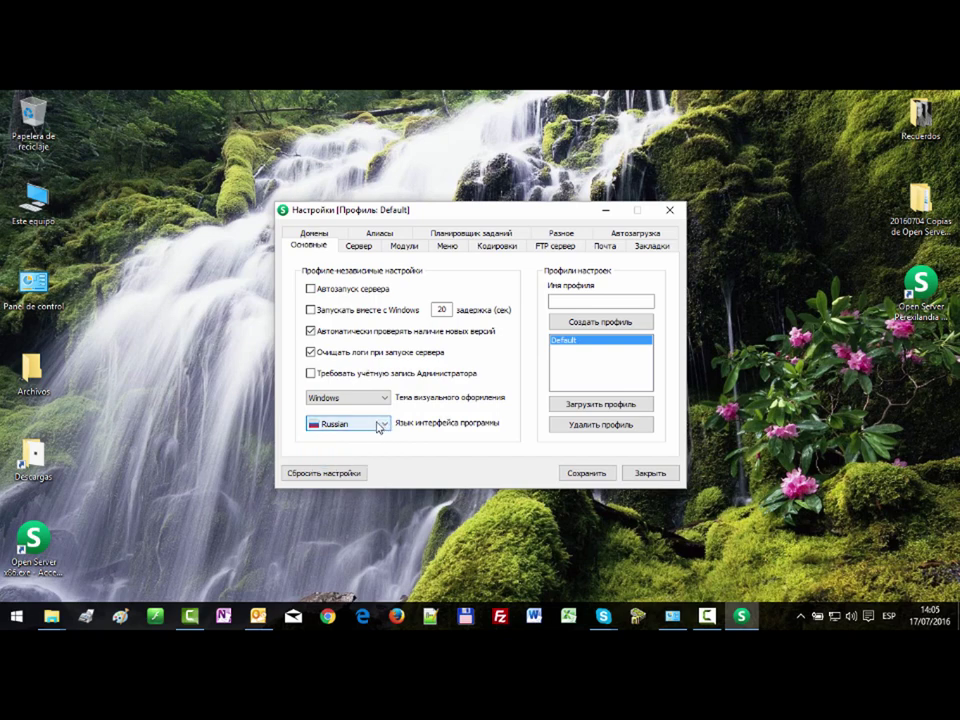
pyautogui.click(591, 476)
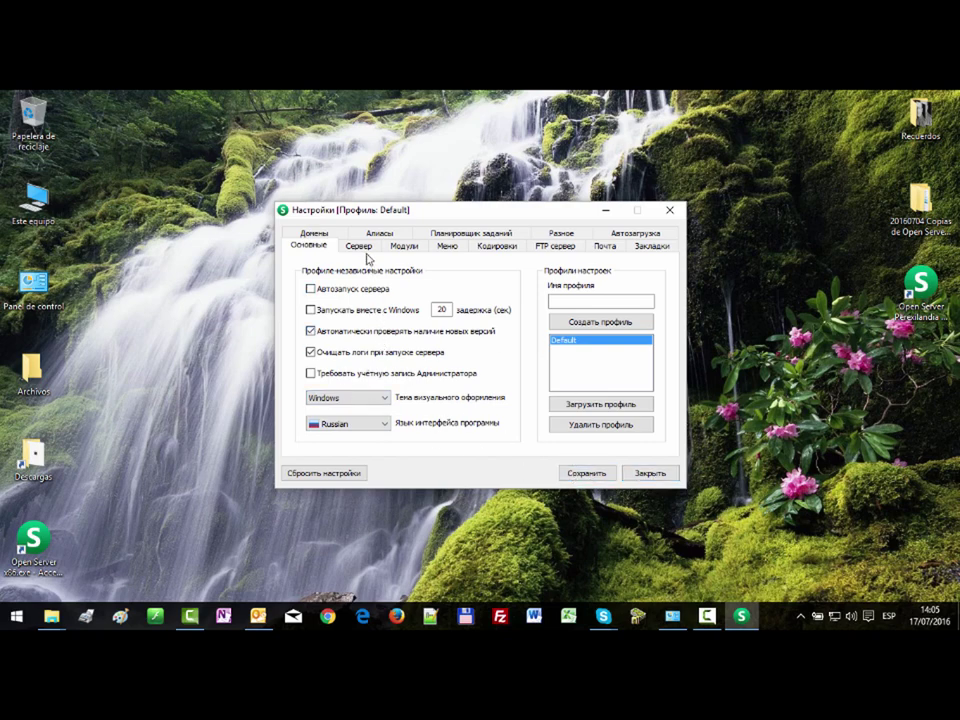
# Step: Select Apache-PHP-7 as the HTTP module and PHP-7 as the PHP module in the server settings, and save them
pyautogui.click(363, 249)
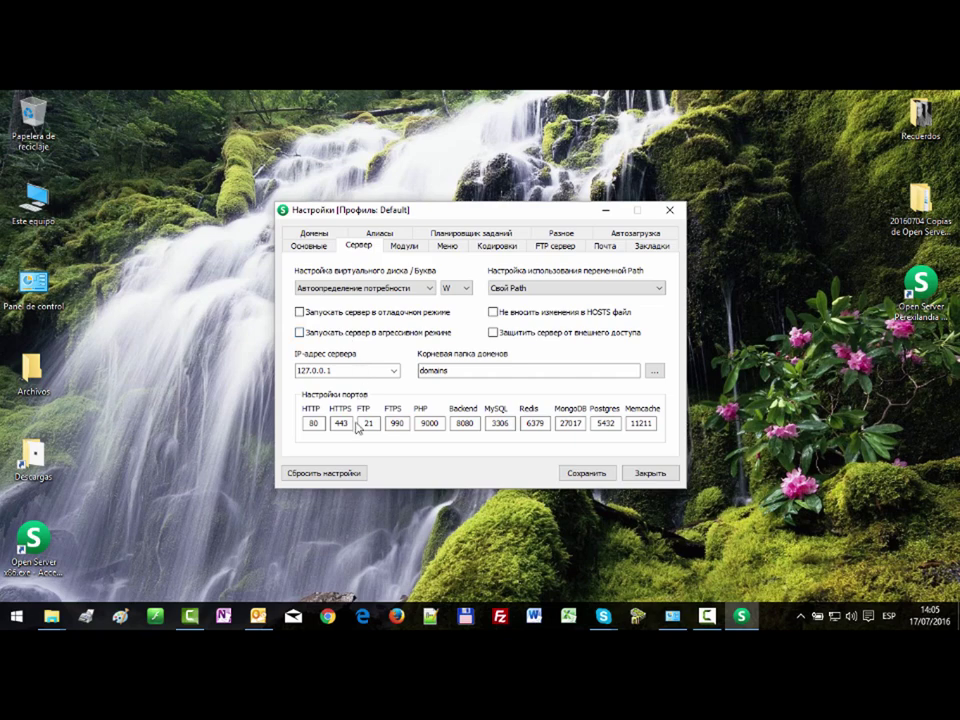
pyautogui.click(405, 247)
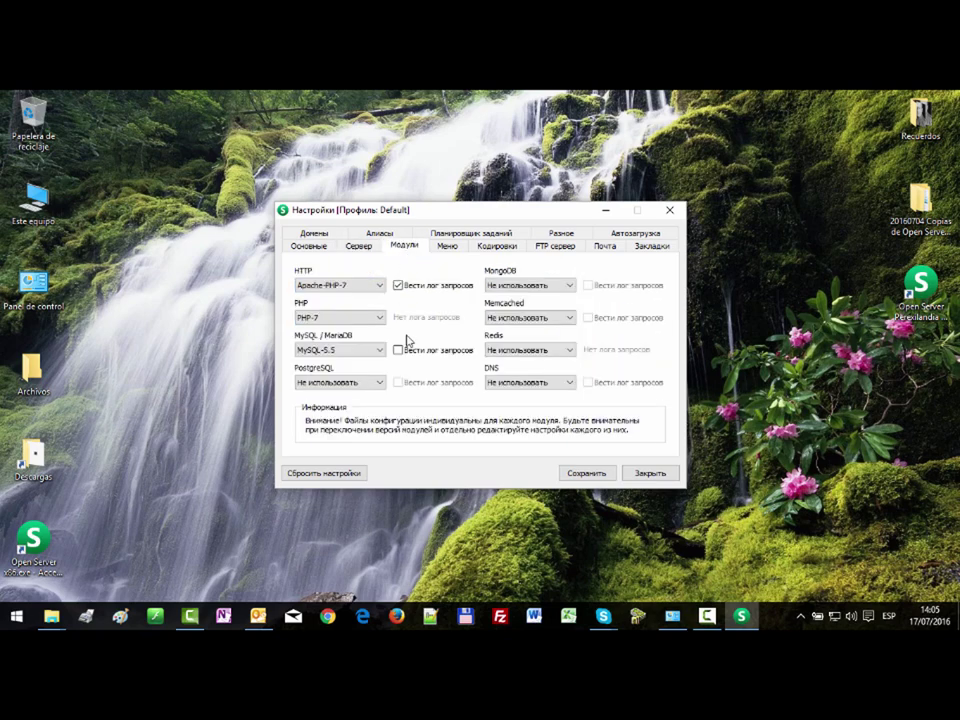
pyautogui.click(381, 286)
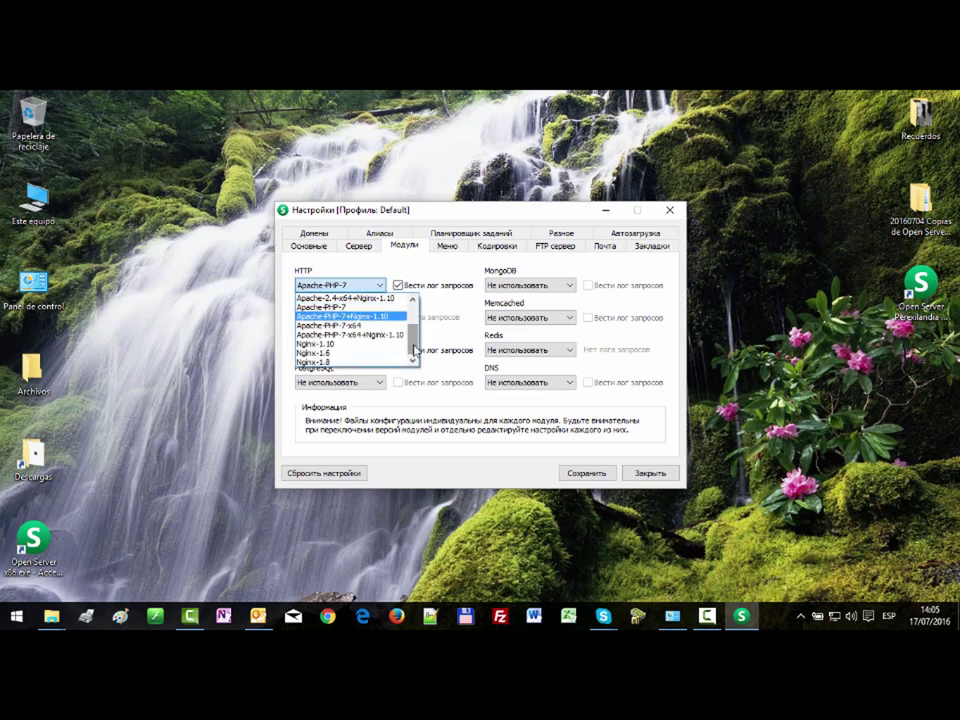
pyautogui.scroll(2, 355, 320)
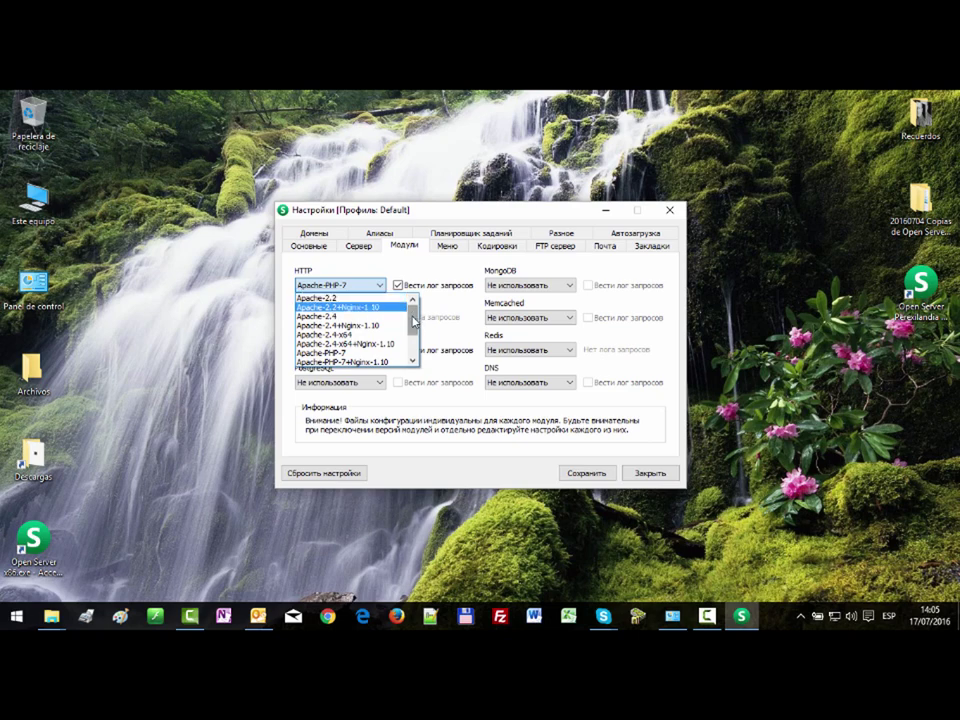
pyautogui.moveTo(414, 320); pyautogui.dragTo(416, 330)
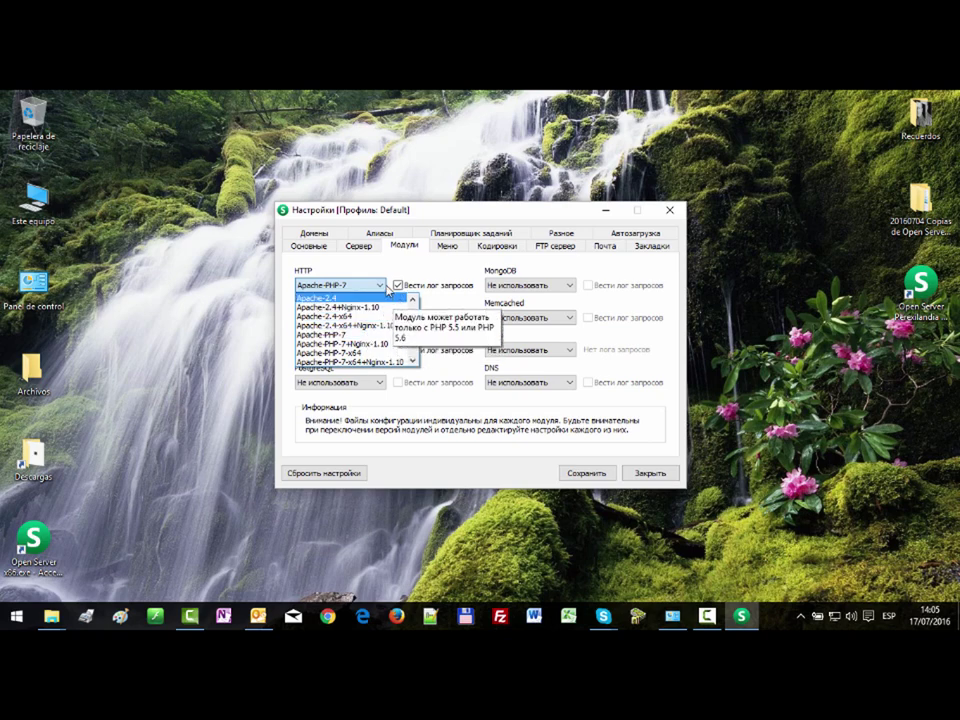
pyautogui.click(362, 335)
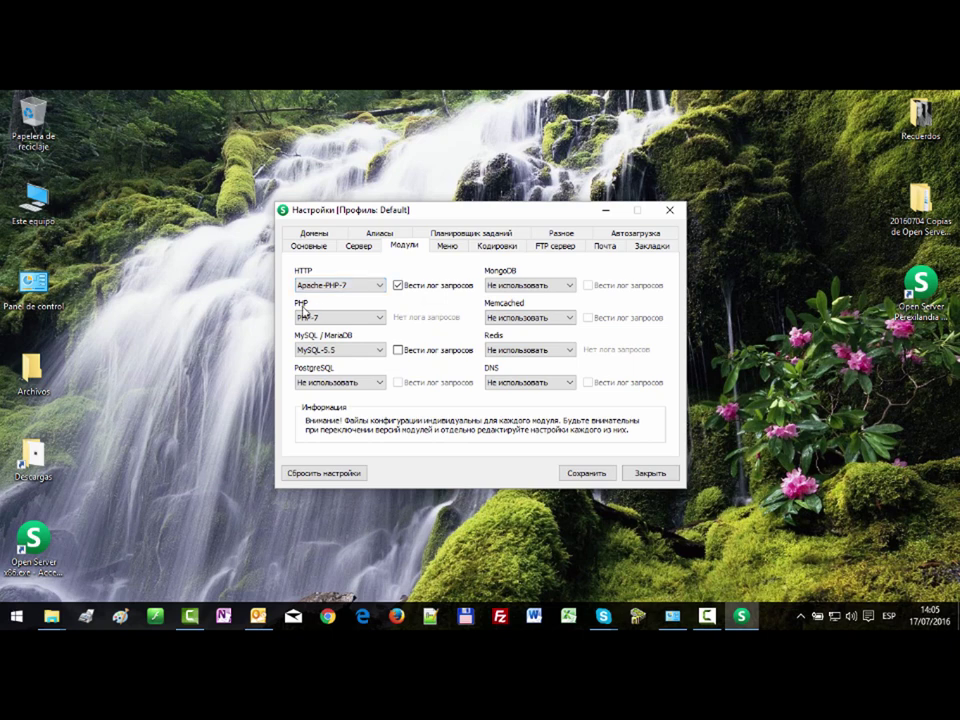
pyautogui.click(380, 318)
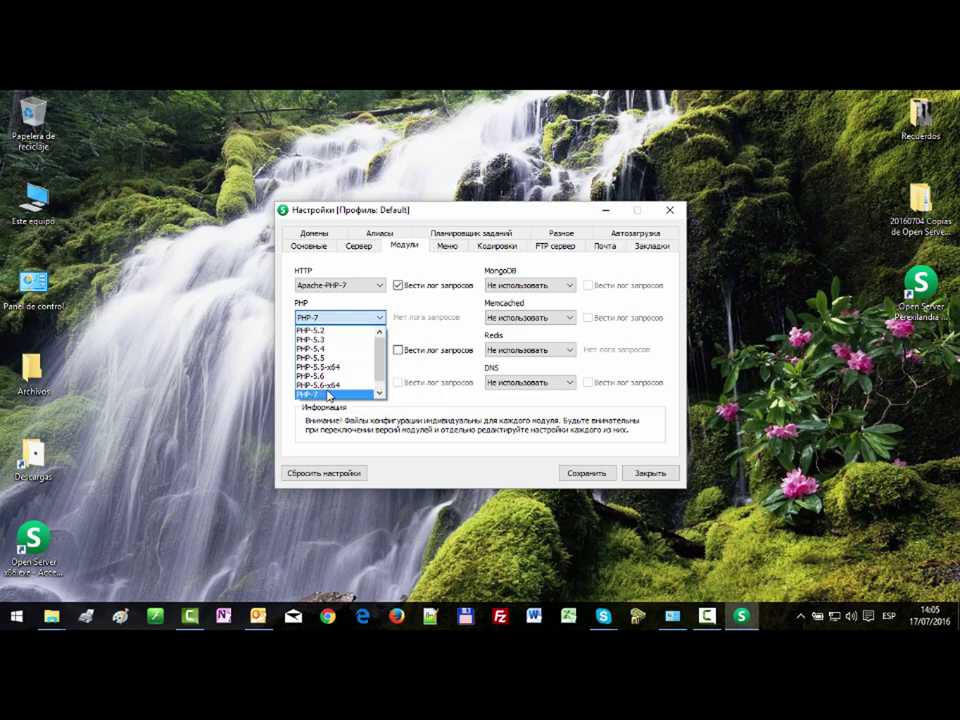
pyautogui.click(323, 396)
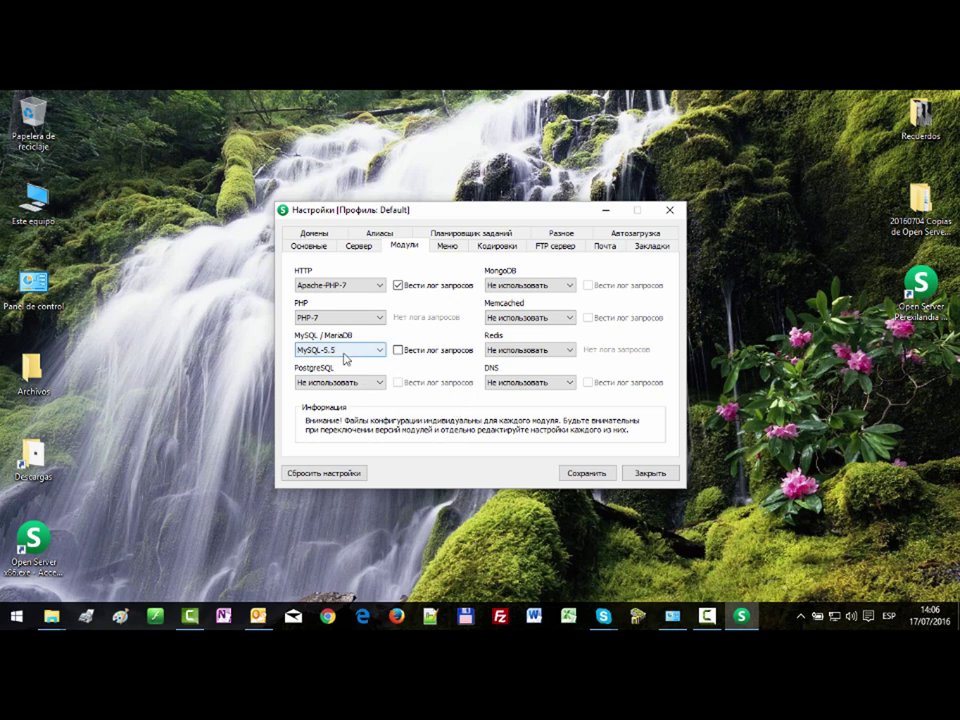
pyautogui.click(587, 474)
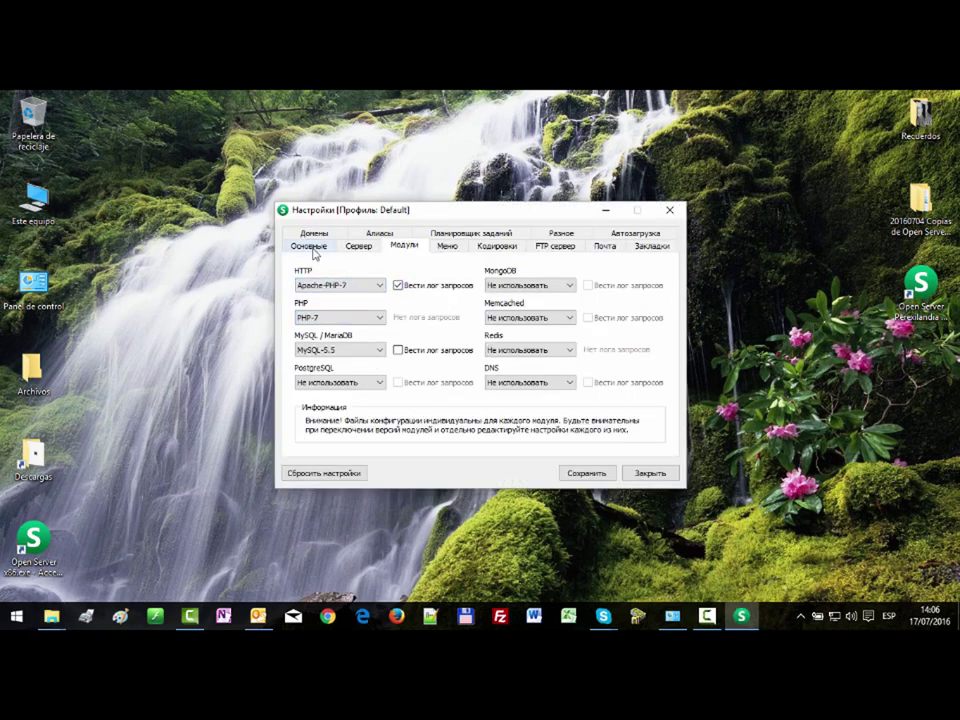
# Step: Recheck the basic and module settings and close the settings window
pyautogui.click(310, 246)
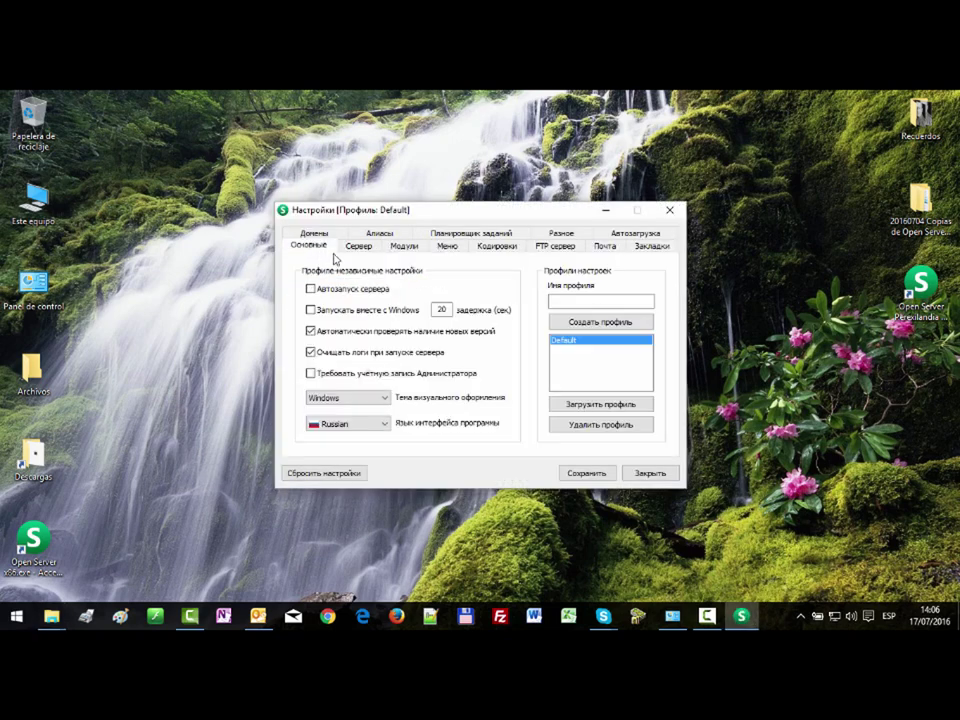
pyautogui.click(404, 250)
pyautogui.click(300, 245)
pyautogui.click(650, 473)
# Step: Start the server from Open Server's notification area icon and read the full lines of the startup log
pyautogui.click(801, 617)
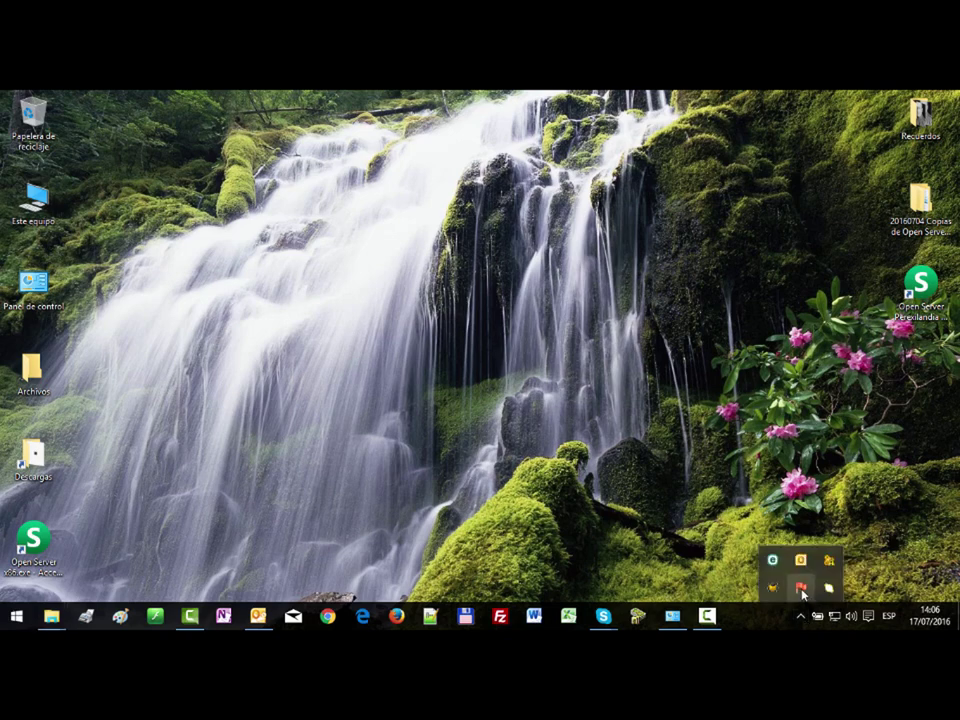
pyautogui.click(800, 588)
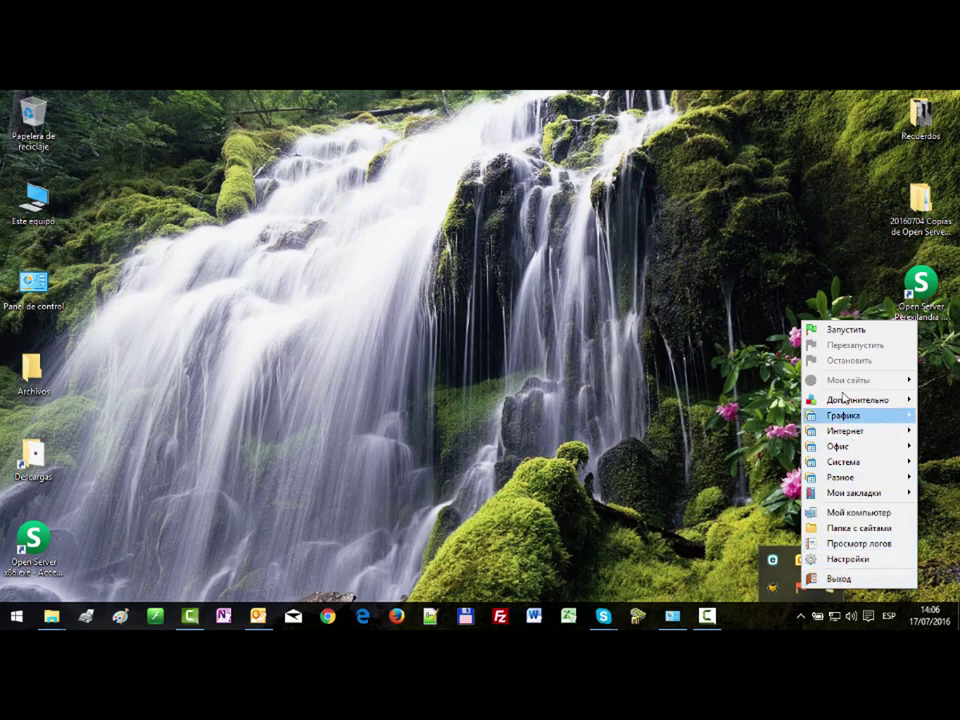
pyautogui.click(839, 332)
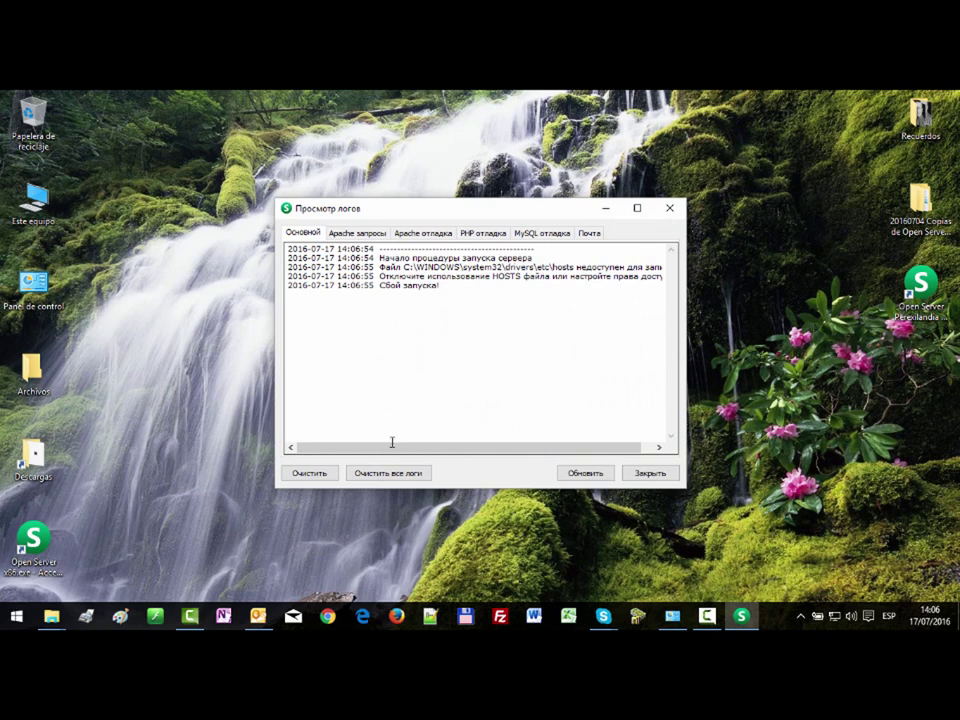
pyautogui.moveTo(386, 447); pyautogui.dragTo(424, 447)
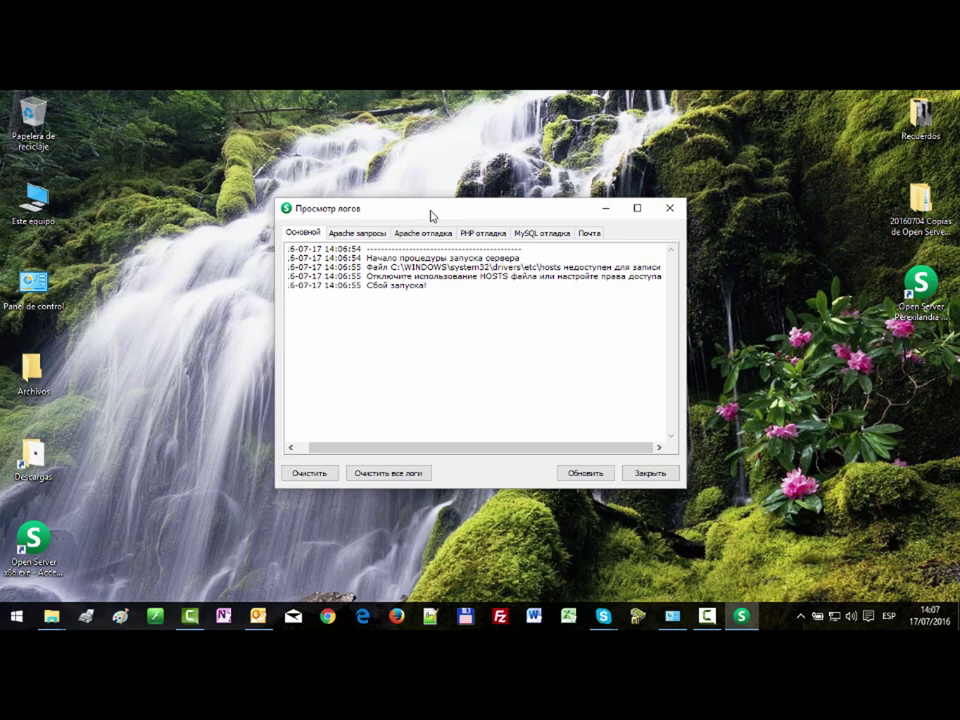
# Step: Move the log window aside and open the Windows folder on drive C in File Explorer
pyautogui.moveTo(431, 213); pyautogui.dragTo(682, 180)
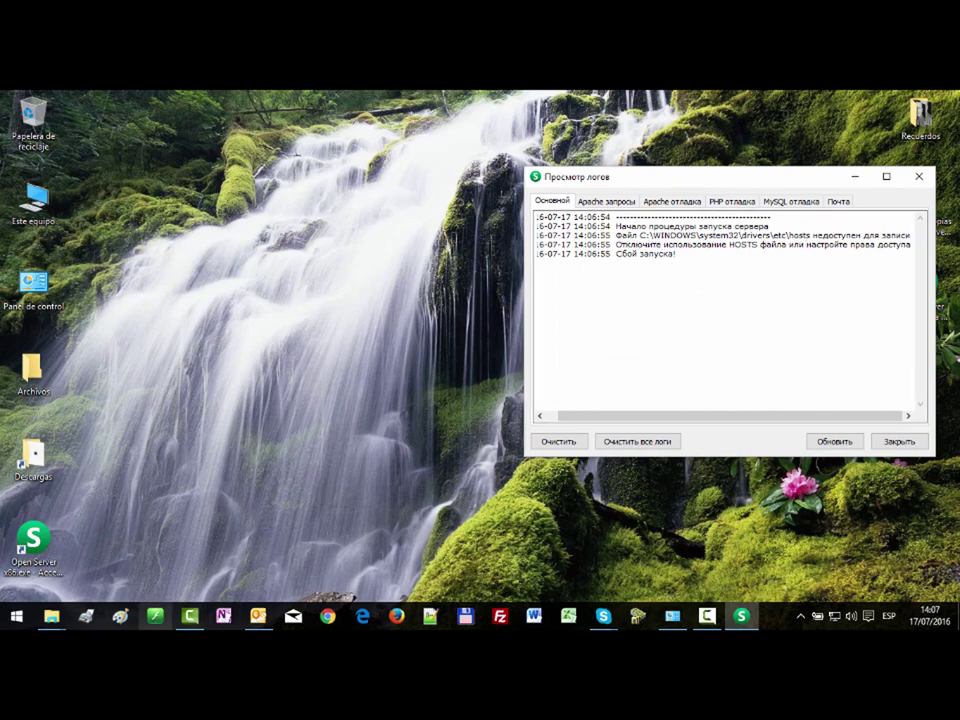
pyautogui.moveTo(54, 624)
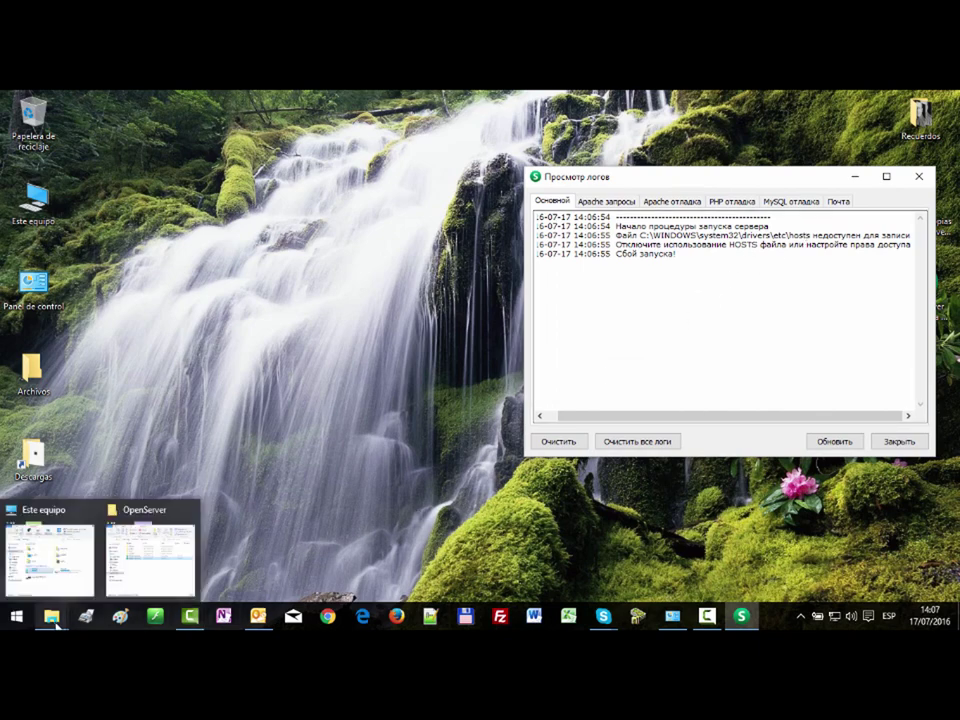
pyautogui.click(50, 555)
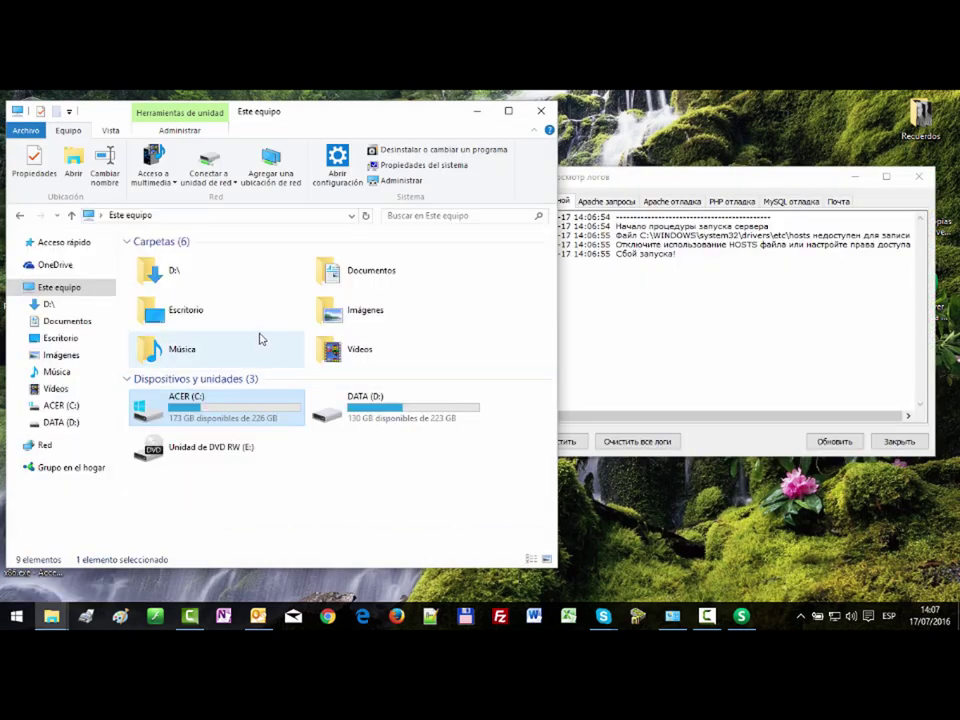
pyautogui.doubleClick(210, 413)
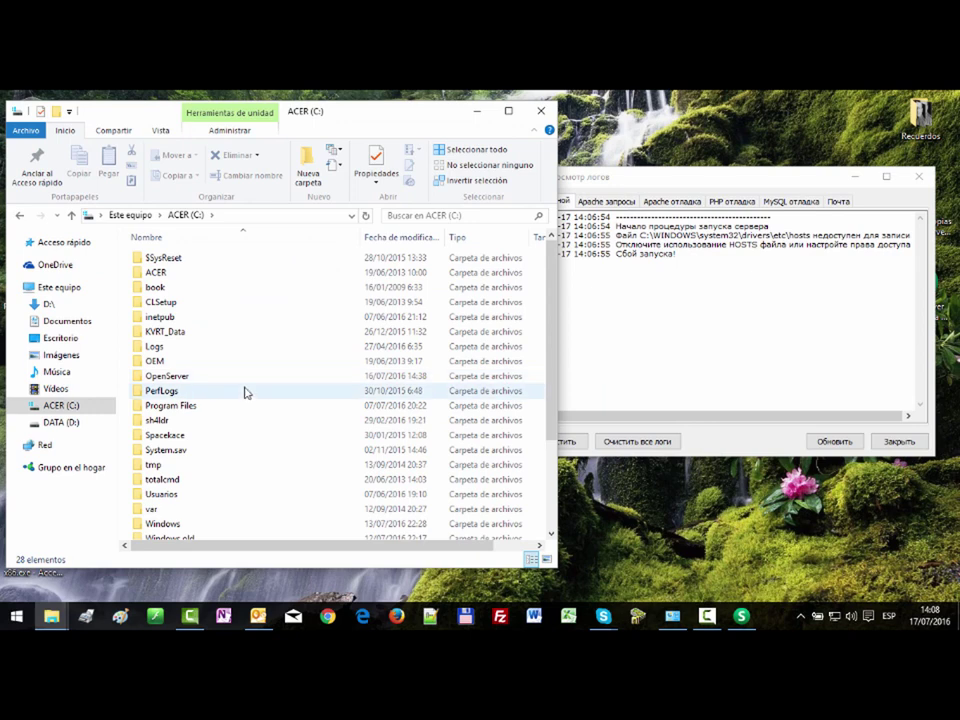
pyautogui.scroll(-3, 244, 390)
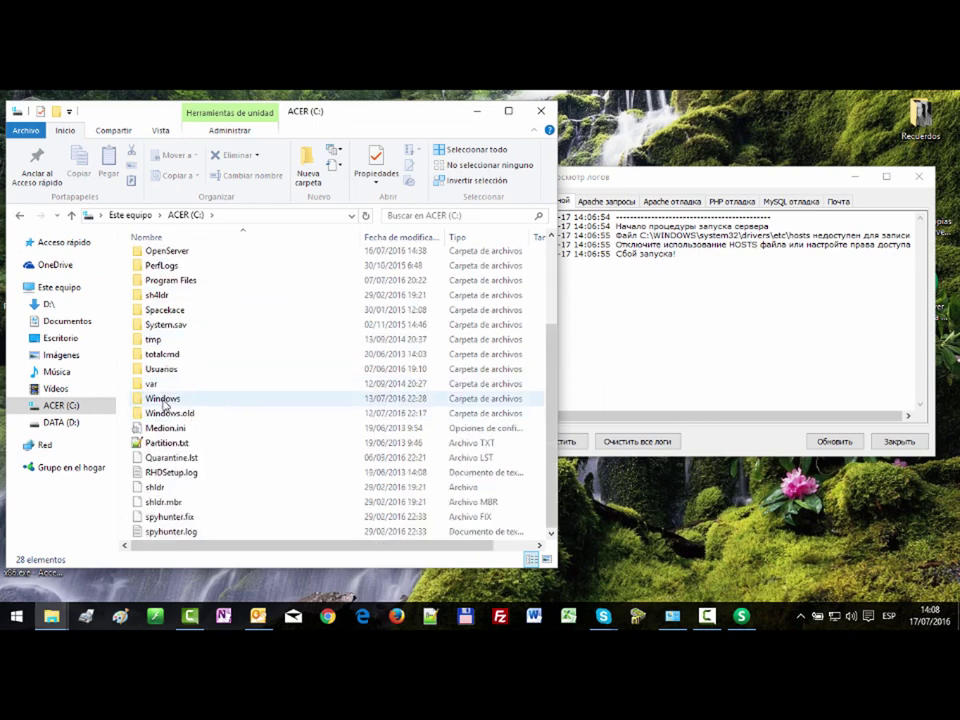
pyautogui.doubleClick(163, 402)
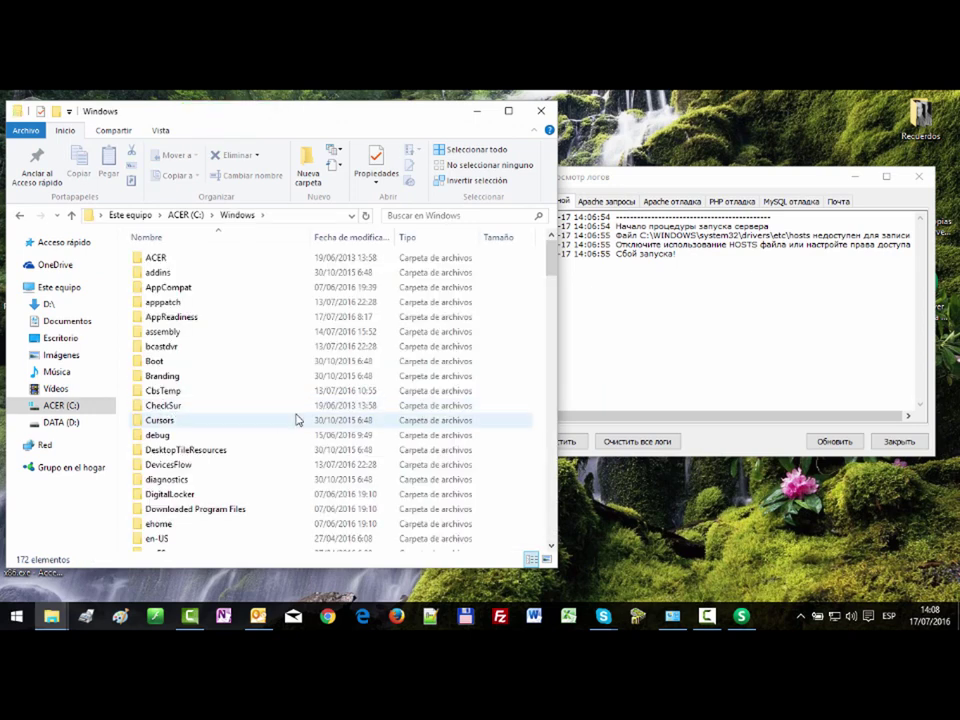
# Step: Open the System32\drivers\etc folder inside the Windows folder
pyautogui.scroll(-7, 268, 412)
pyautogui.scroll(-10, 266, 412)
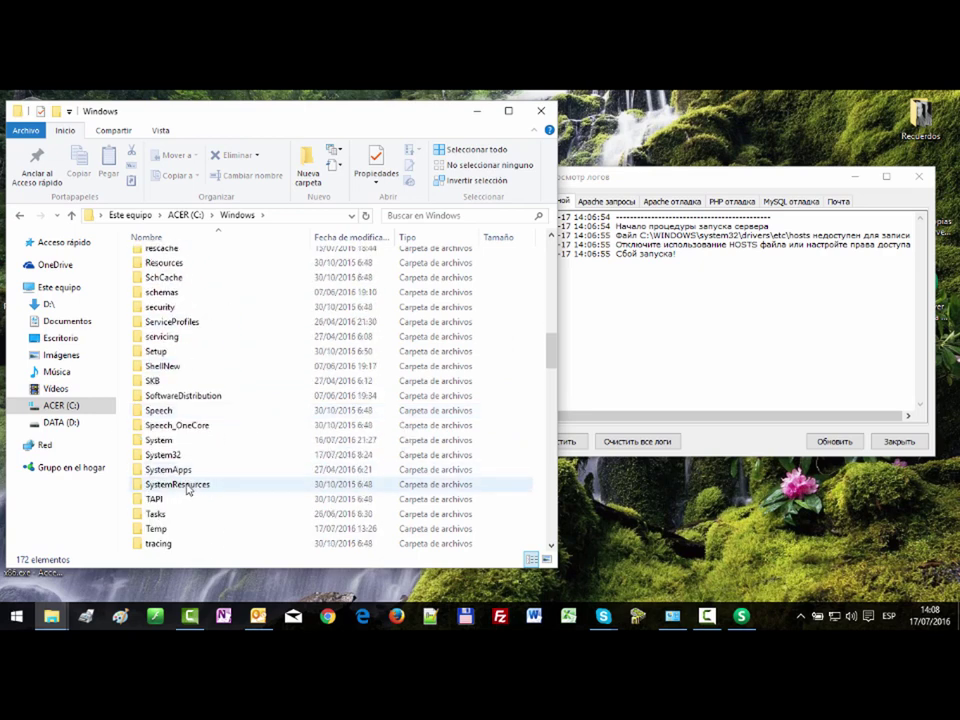
pyautogui.doubleClick(170, 458)
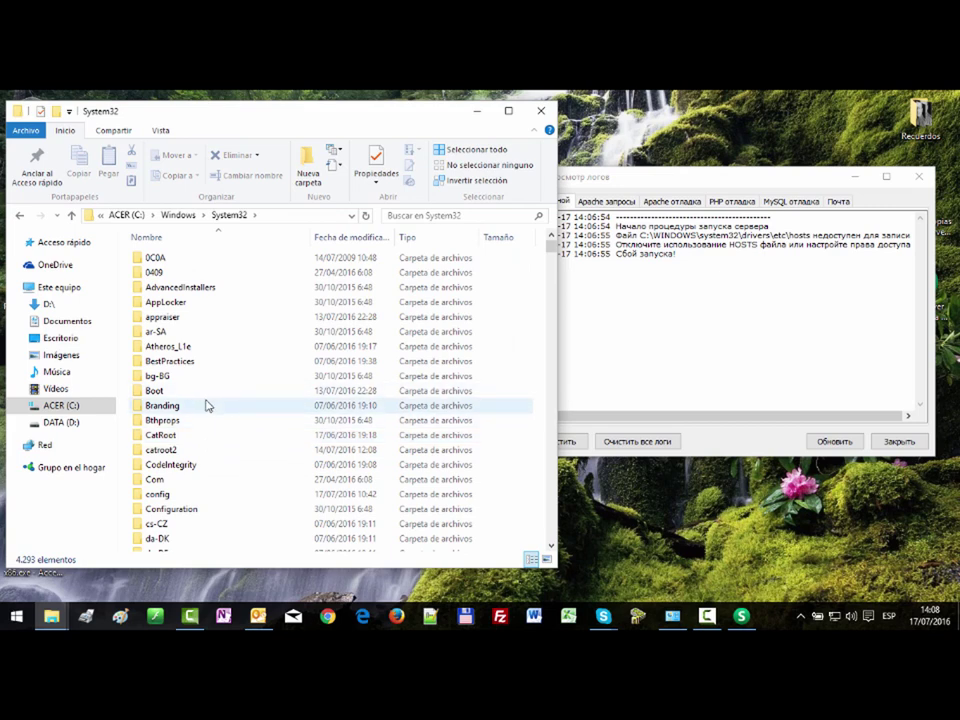
pyautogui.scroll(-5, 208, 407)
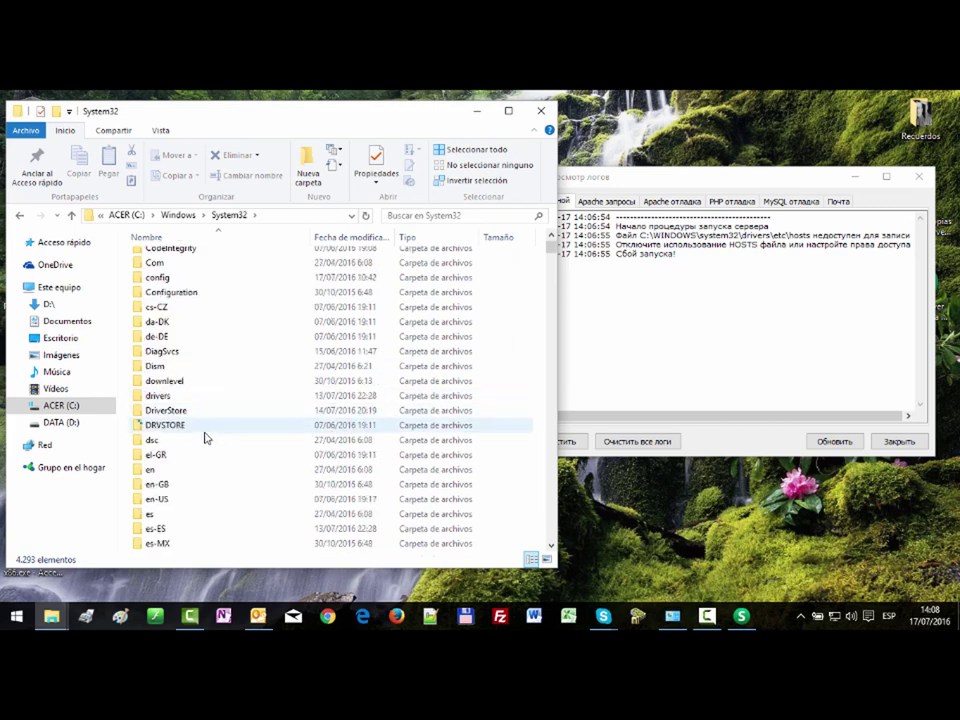
pyautogui.doubleClick(157, 395)
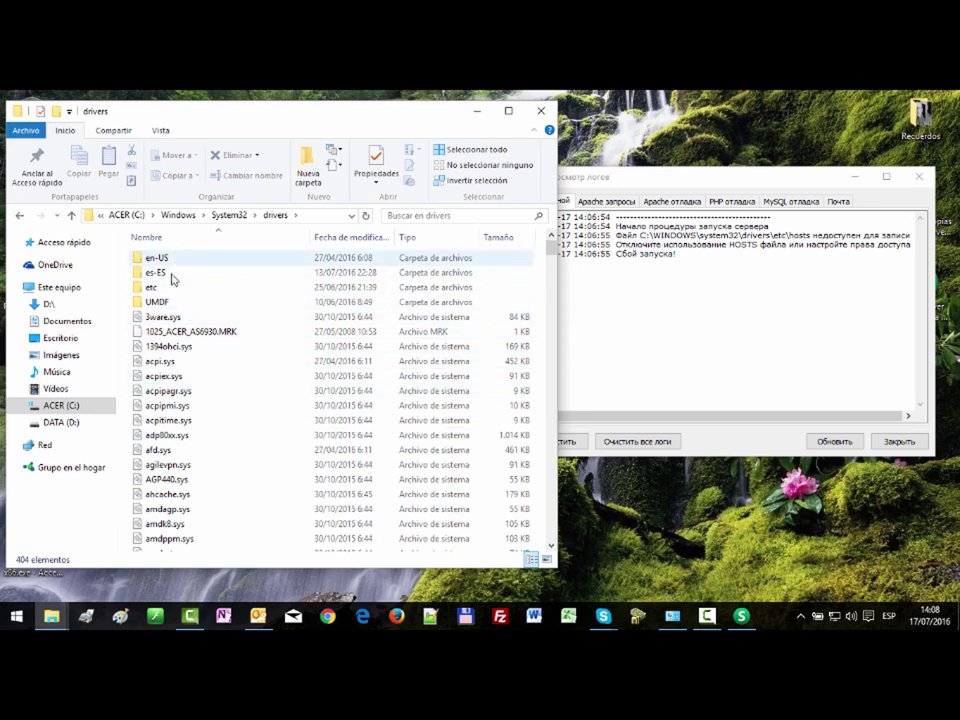
pyautogui.moveTo(152, 289)
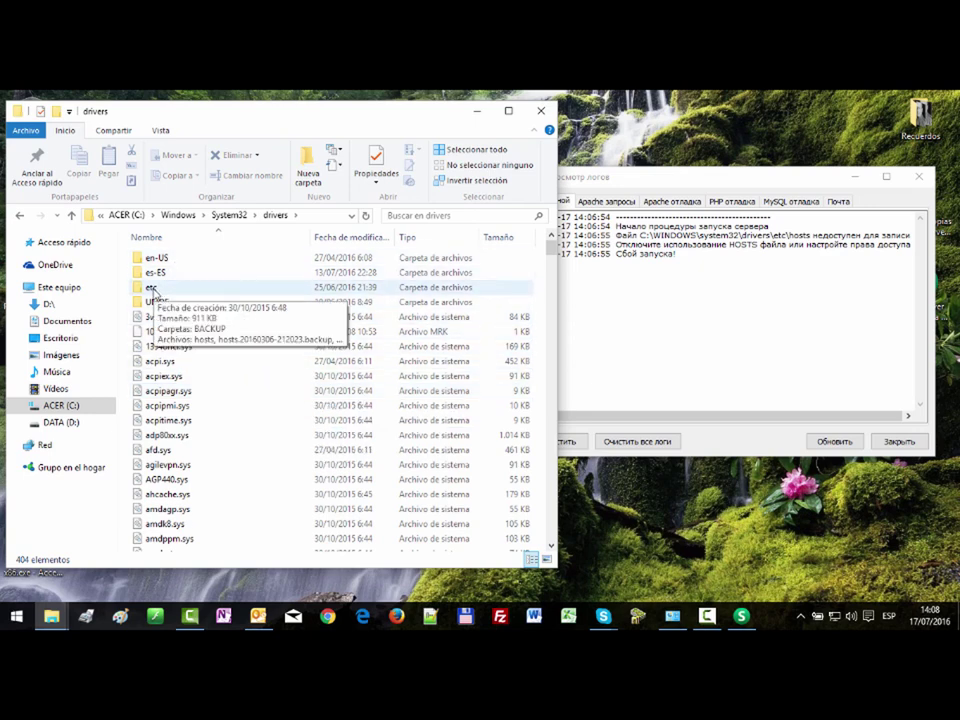
pyautogui.doubleClick(152, 289)
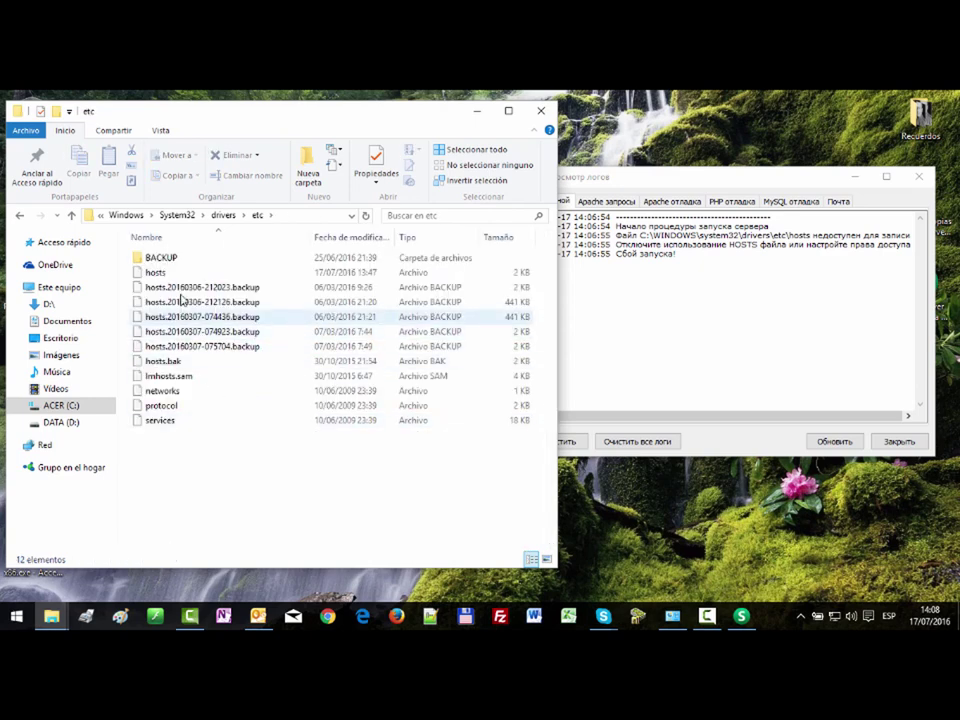
# Step: Remove the read-only attribute from the hosts file, apply the change and minimize File Explorer
pyautogui.moveTo(155, 277)
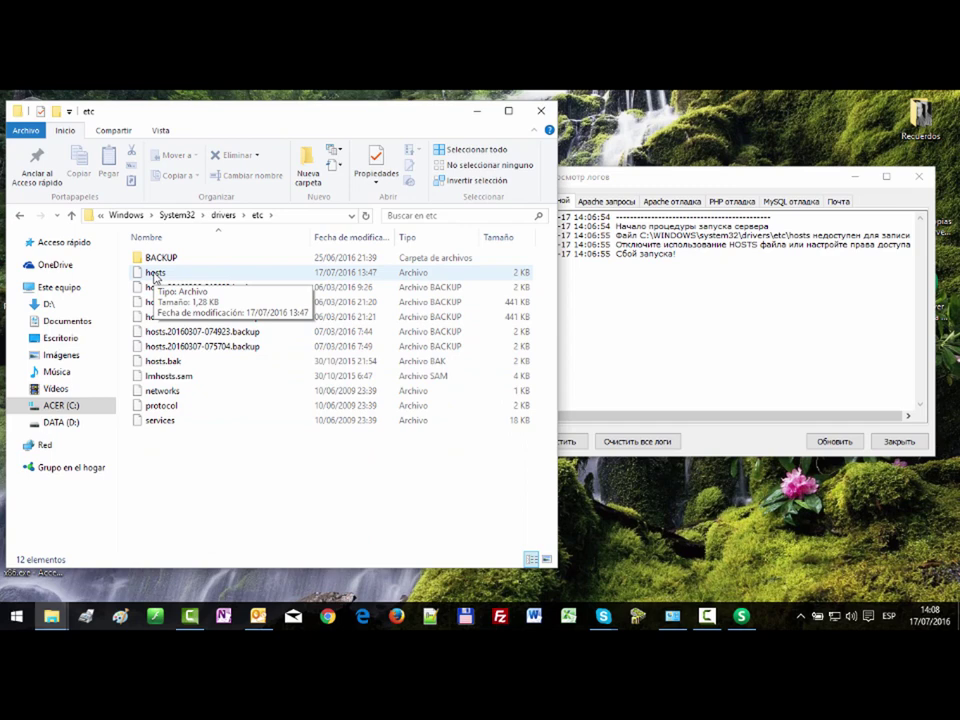
pyautogui.click(155, 275)
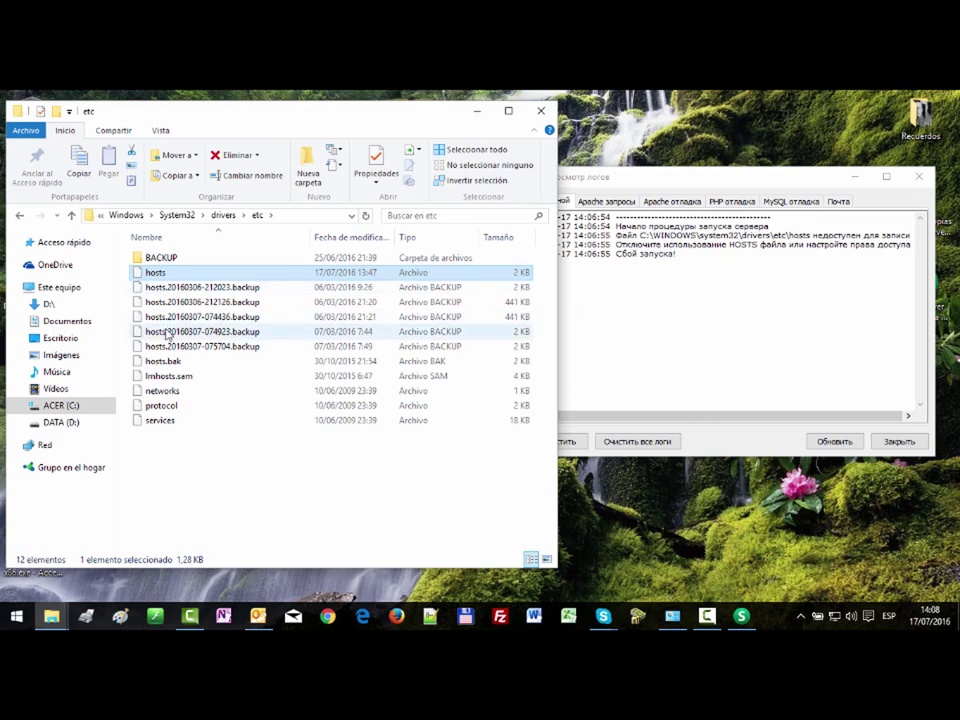
pyautogui.rightClick(160, 276)
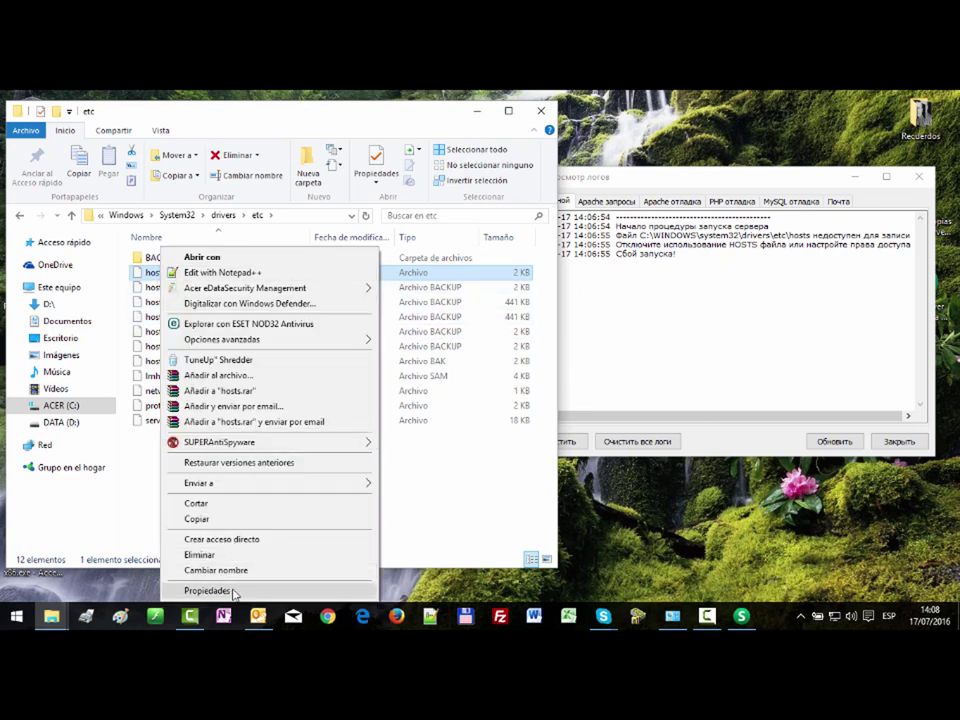
pyautogui.click(210, 591)
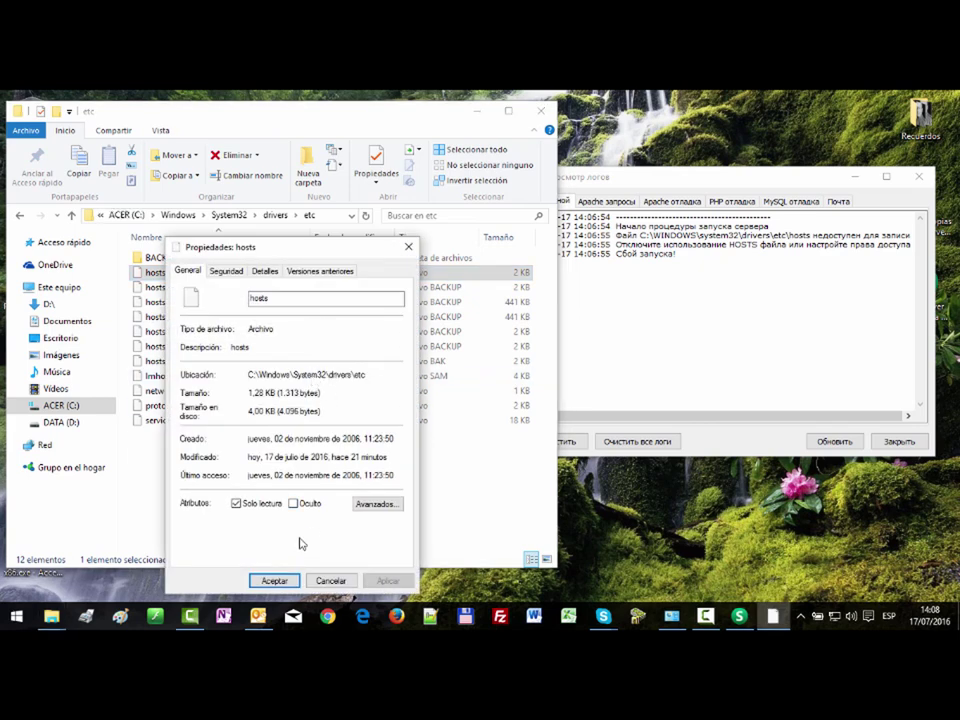
pyautogui.click(237, 505)
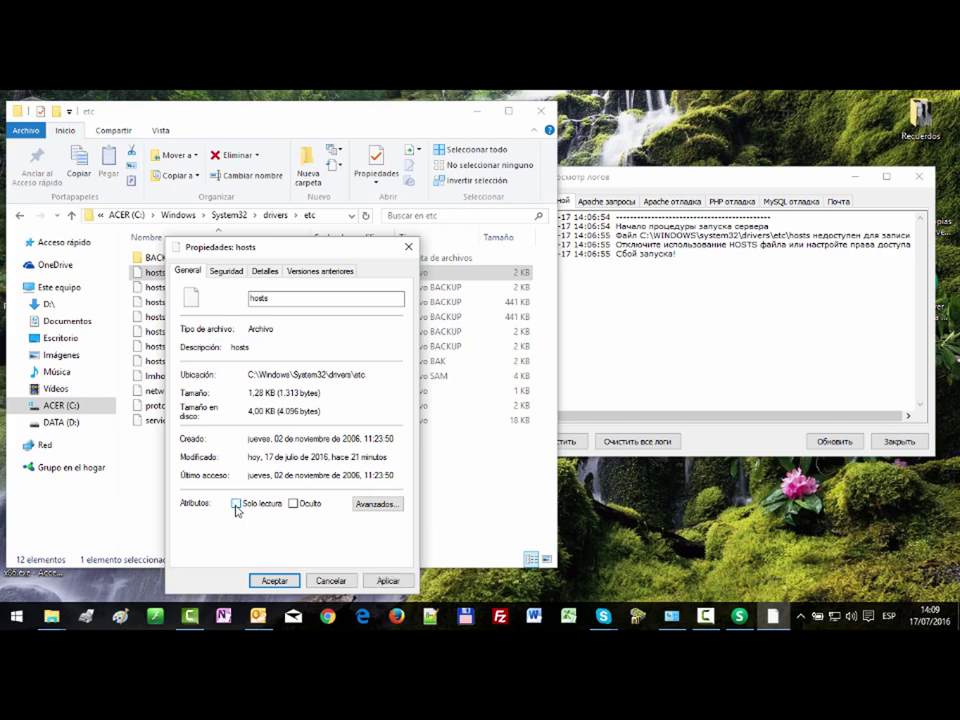
pyautogui.click(389, 581)
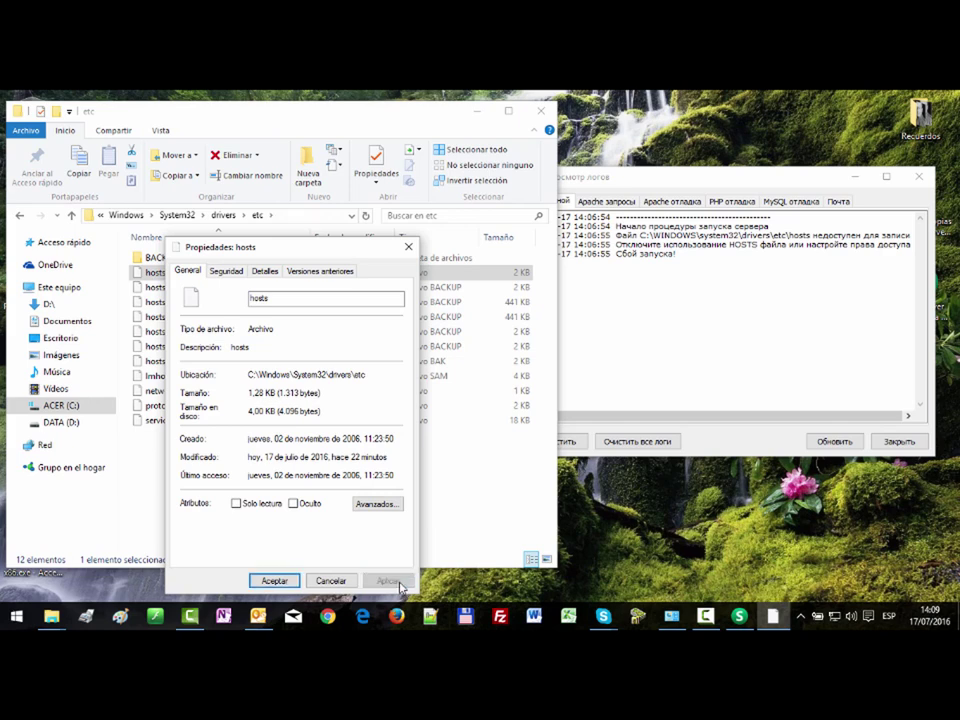
pyautogui.click(274, 581)
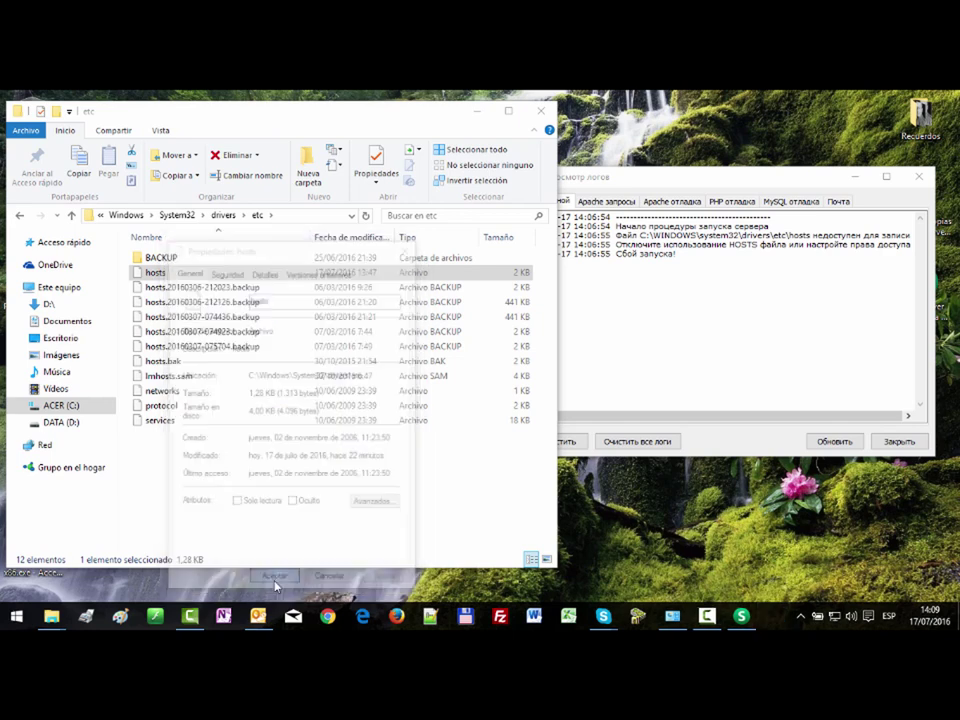
pyautogui.click(477, 112)
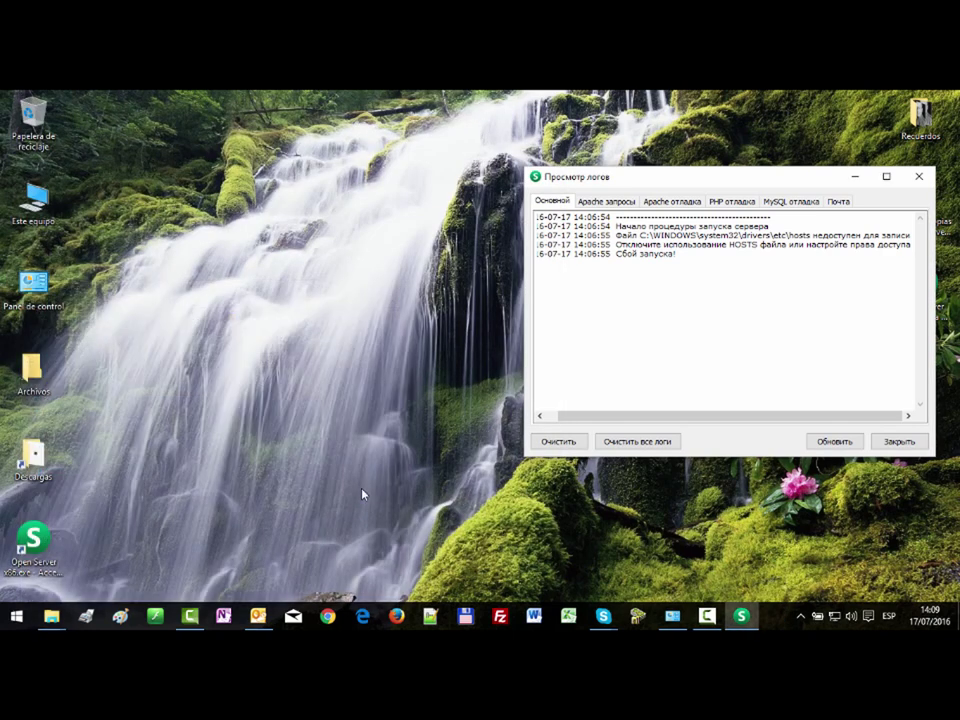
# Step: Close the log window and start the server again from Open Server's notification area icon
pyautogui.click(899, 441)
pyautogui.click(800, 616)
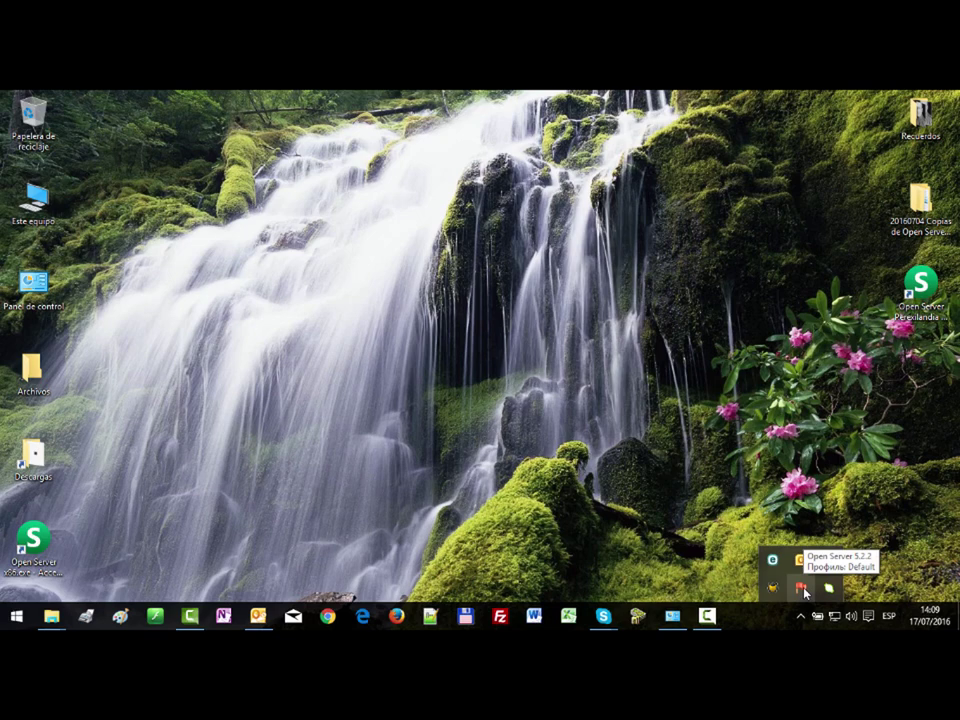
pyautogui.click(805, 591)
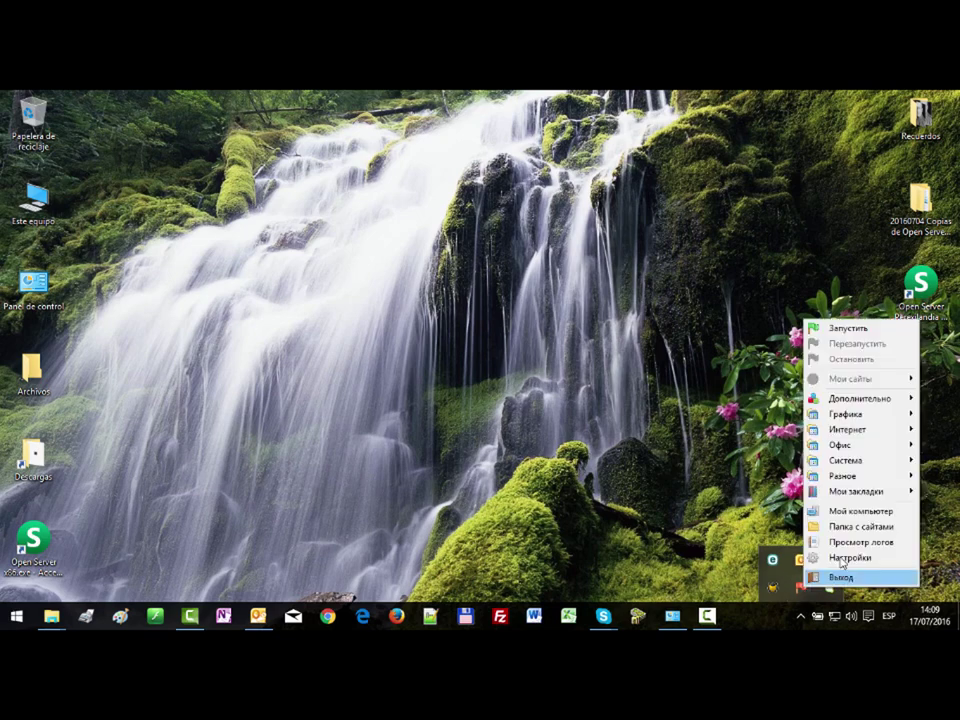
pyautogui.click(843, 331)
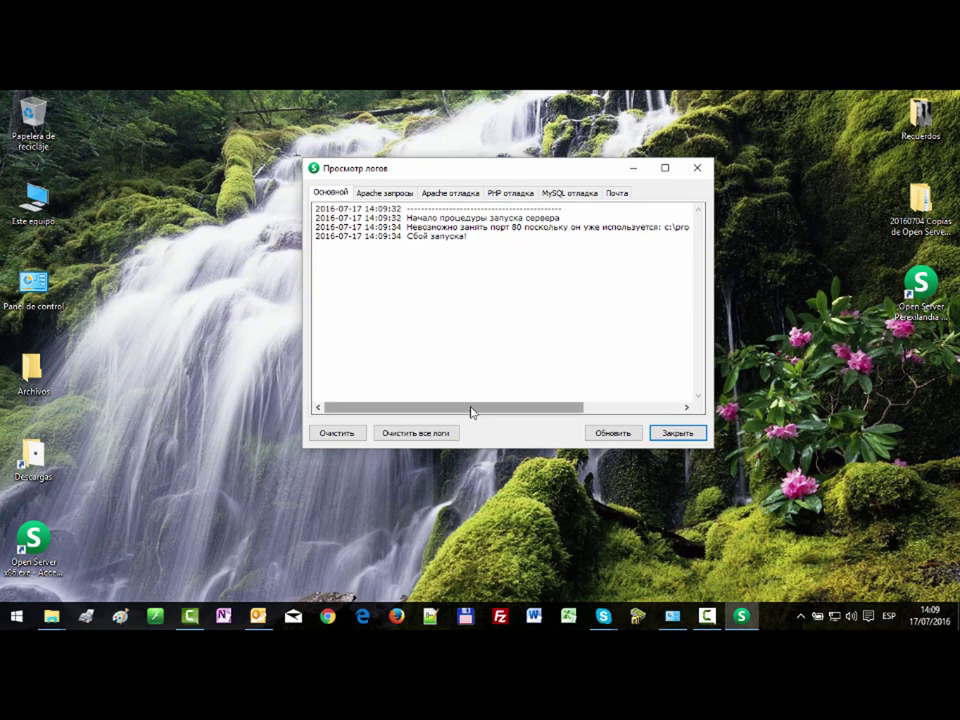
# Step: Read the full port 80 line in the new startup log and close the log window
pyautogui.moveTo(471, 411); pyautogui.dragTo(531, 406)
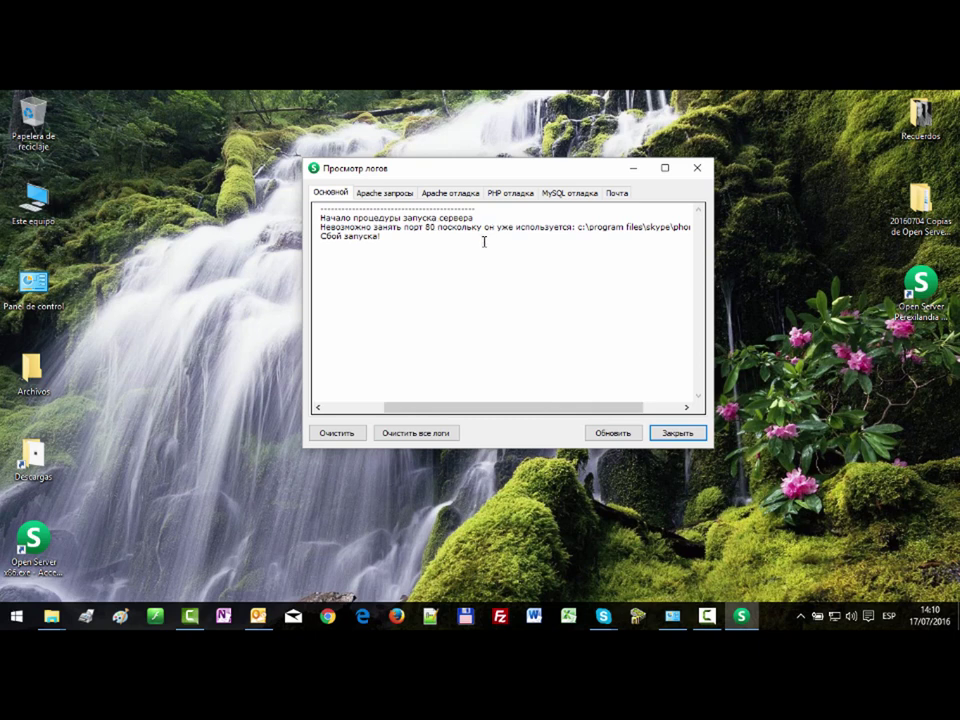
pyautogui.moveTo(499, 408); pyautogui.dragTo(558, 405)
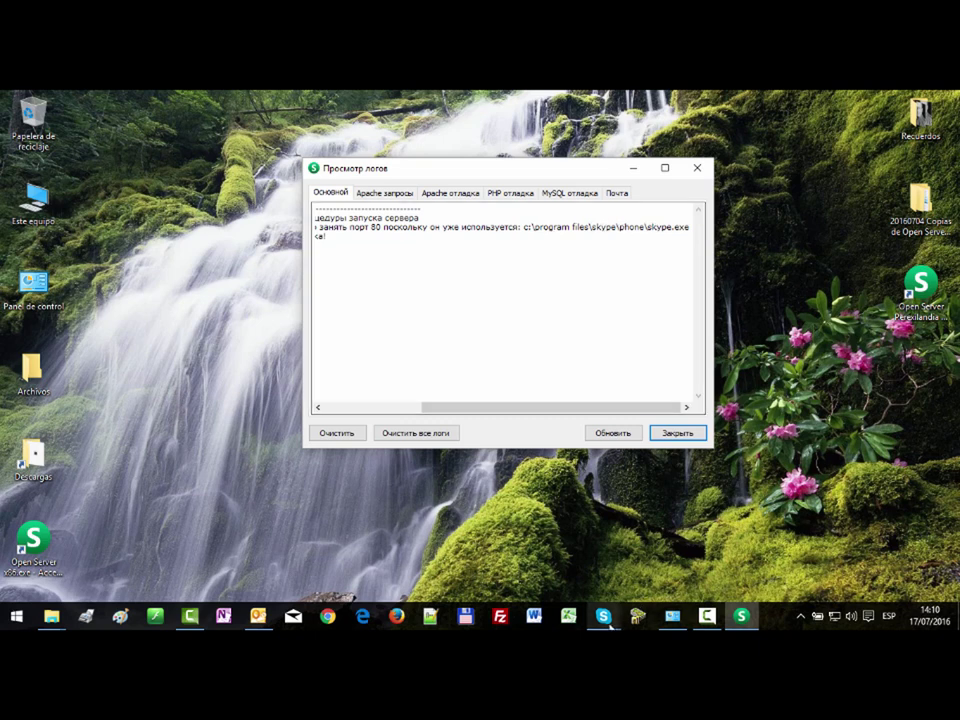
pyautogui.moveTo(619, 607)
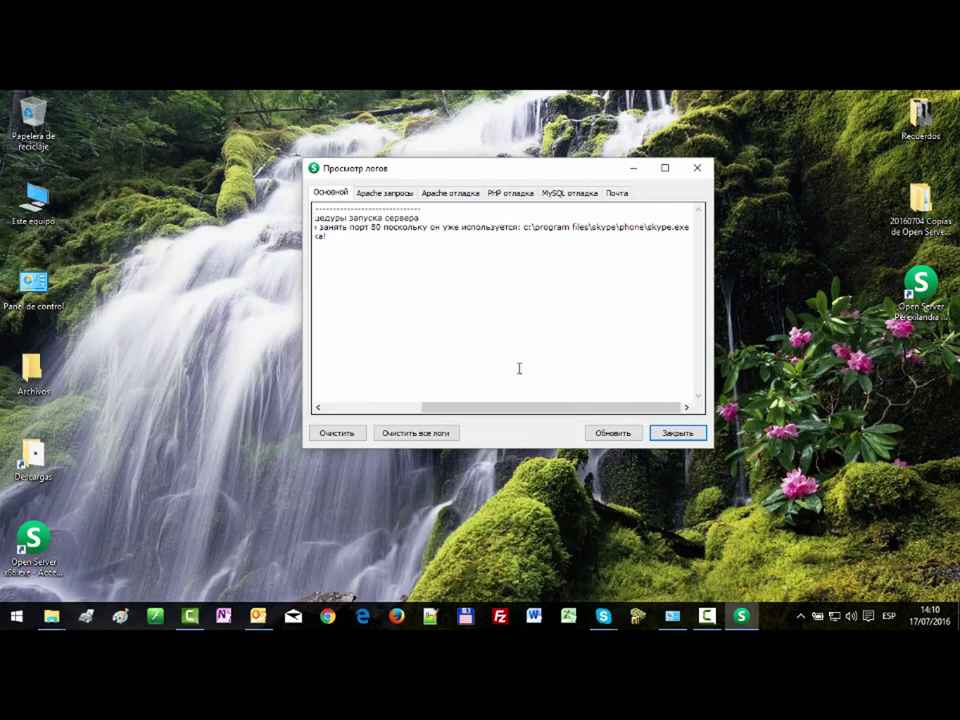
pyautogui.moveTo(560, 407); pyautogui.dragTo(461, 407)
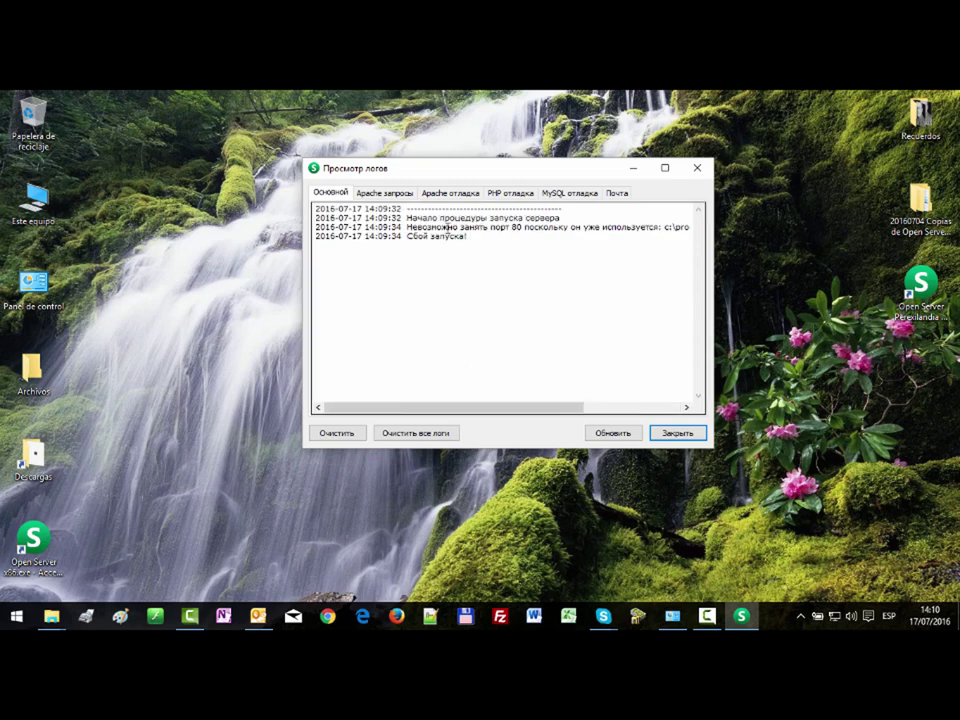
pyautogui.click(690, 436)
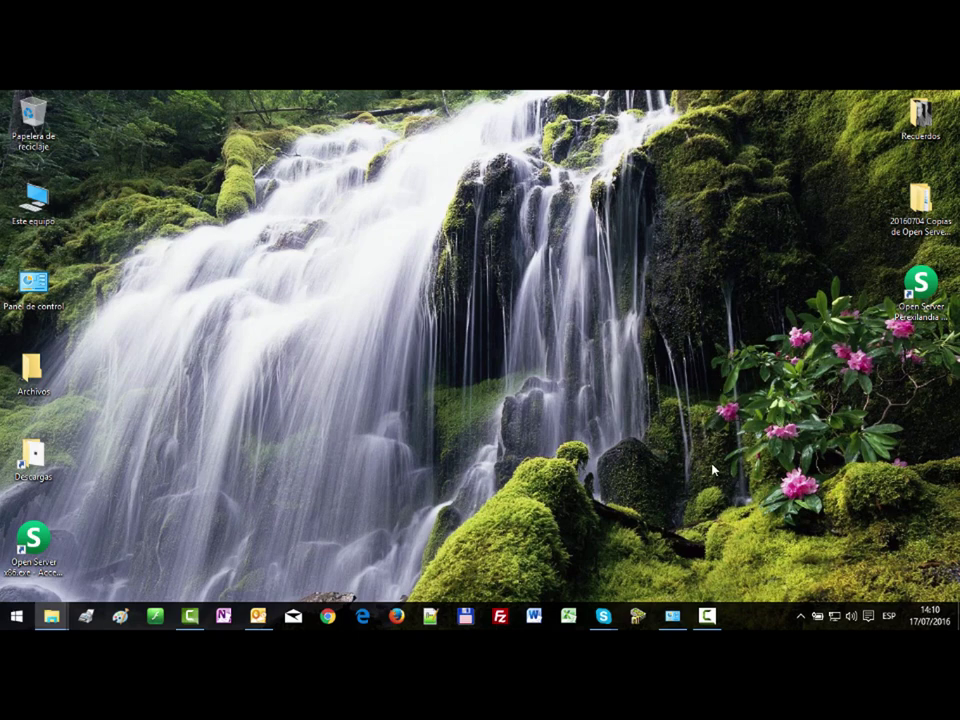
pyautogui.click(803, 622)
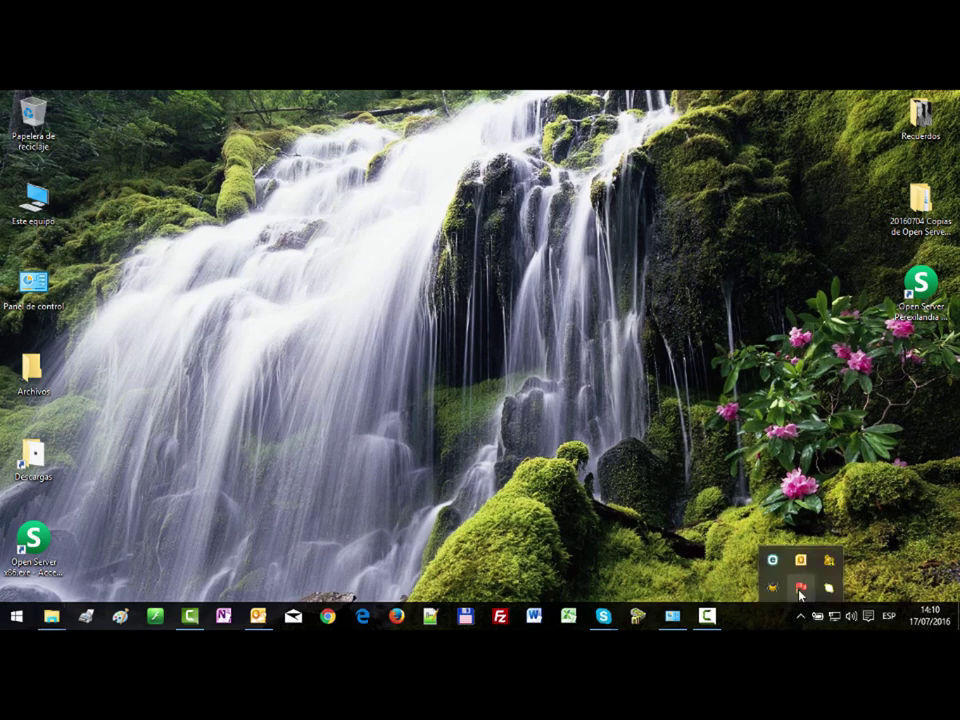
pyautogui.click(807, 589)
pyautogui.click(845, 559)
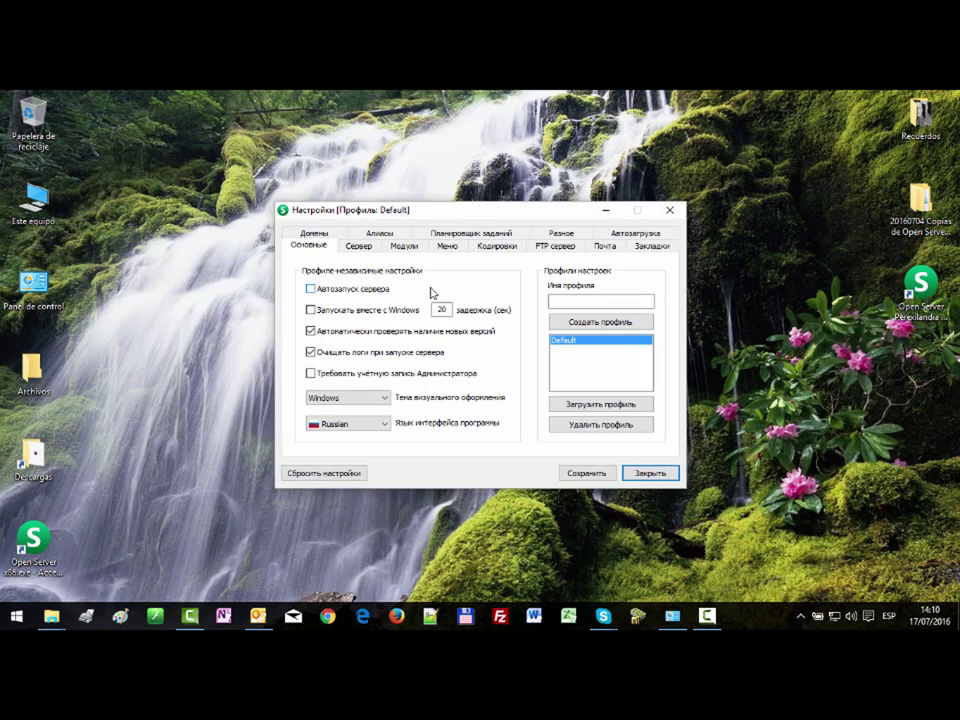
pyautogui.click(365, 251)
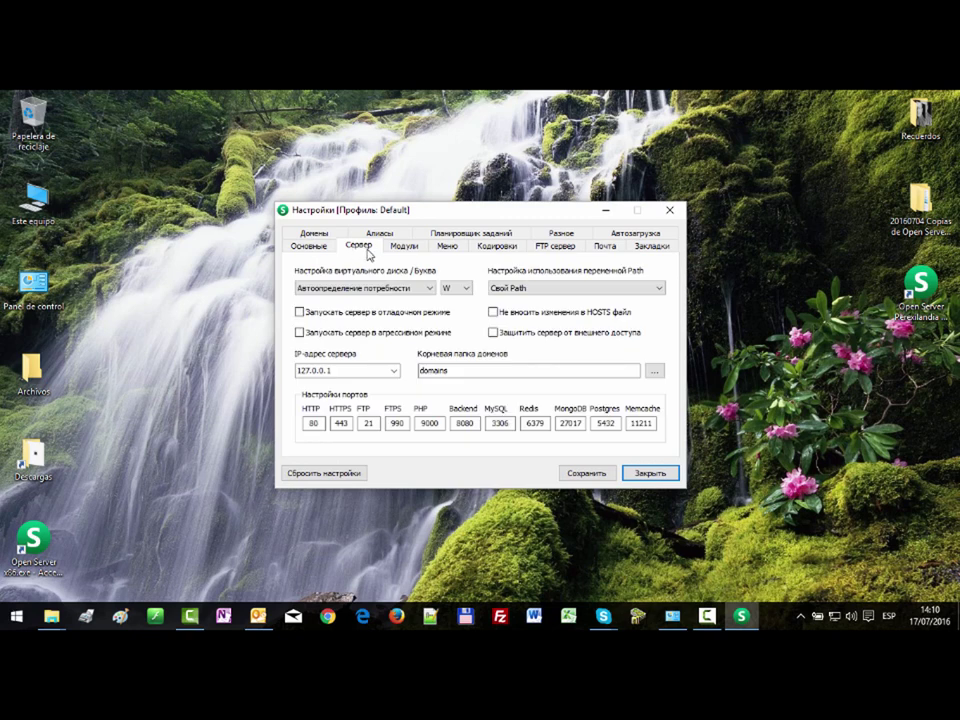
pyautogui.click(300, 333)
pyautogui.click(594, 474)
pyautogui.click(652, 473)
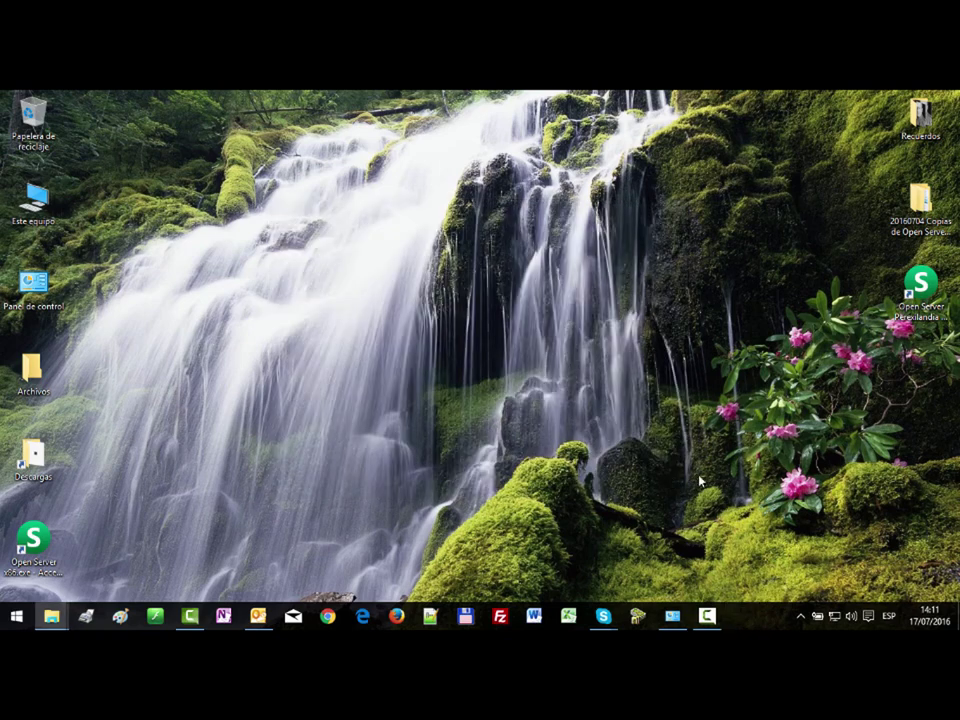
# Step: Start the server from the notification area with the newly saved settings
pyautogui.click(800, 617)
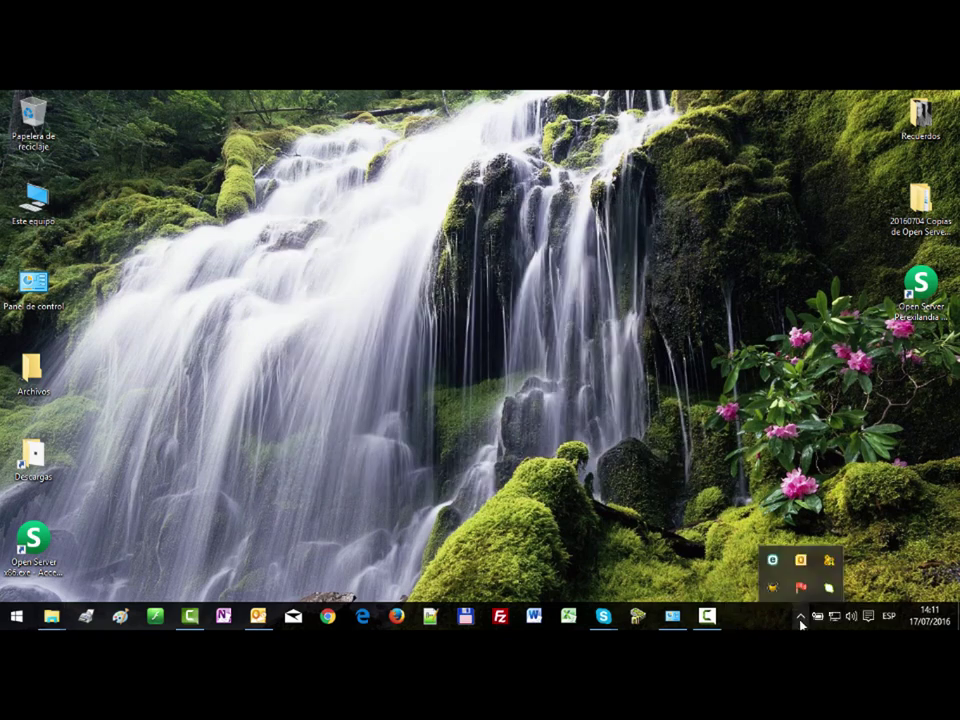
pyautogui.click(800, 590)
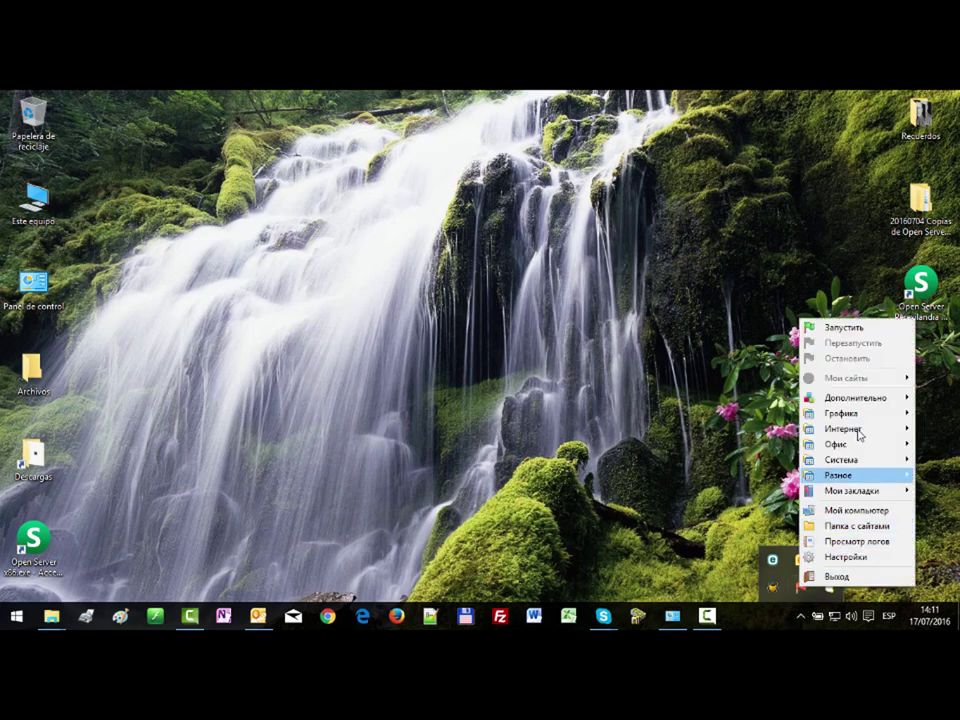
pyautogui.click(849, 331)
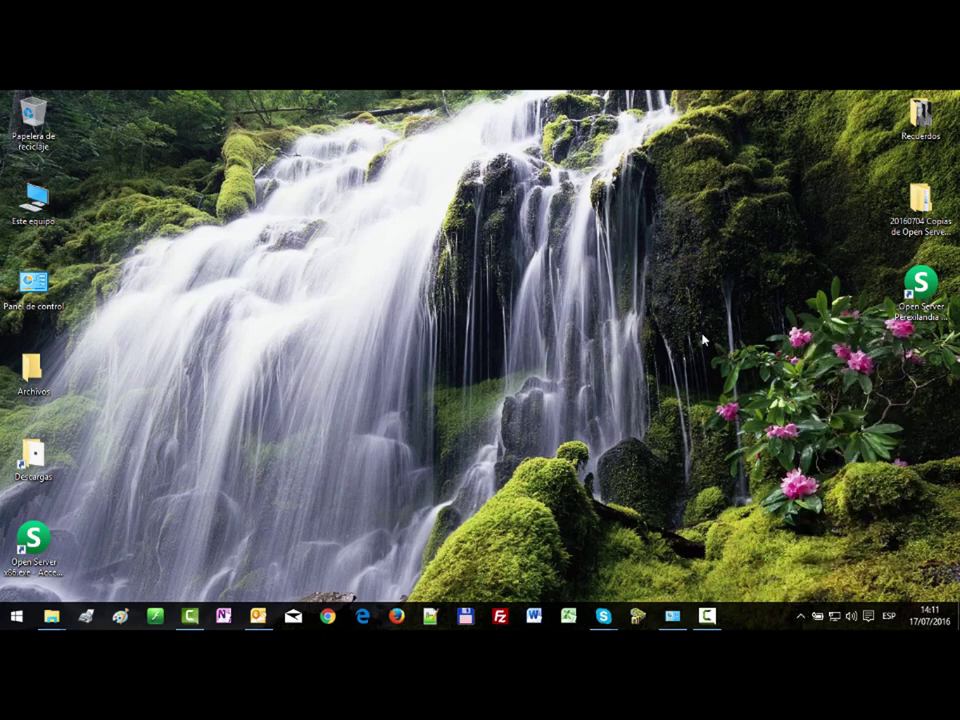
# Step: Check Skype's state and Open Server's status in the notification area, and open Open Server's menu
pyautogui.click(603, 616)
pyautogui.click(800, 616)
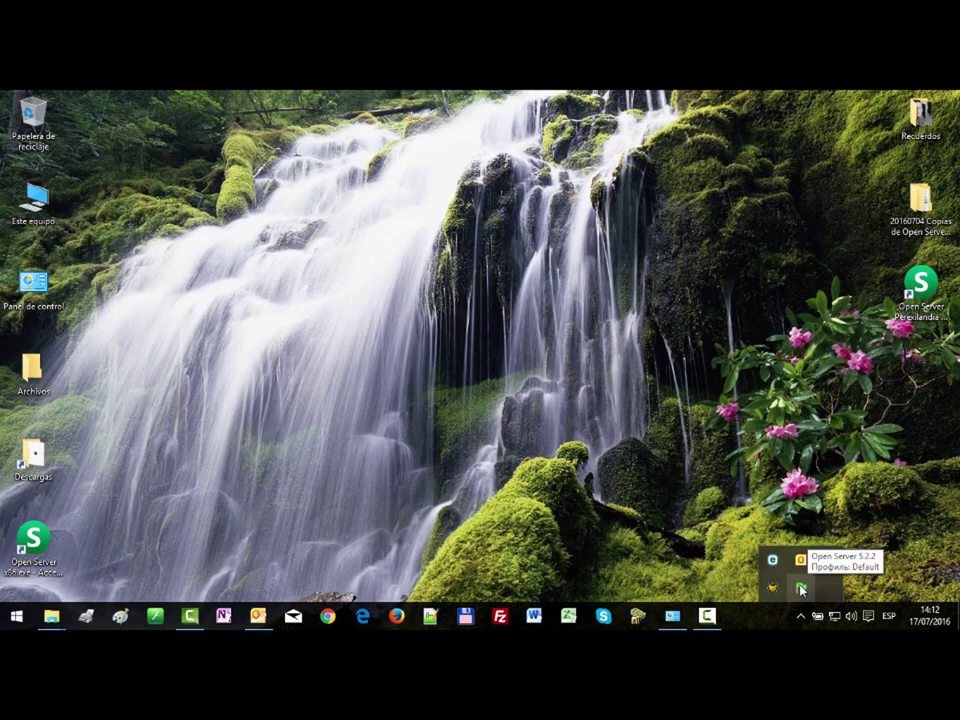
pyautogui.click(801, 590)
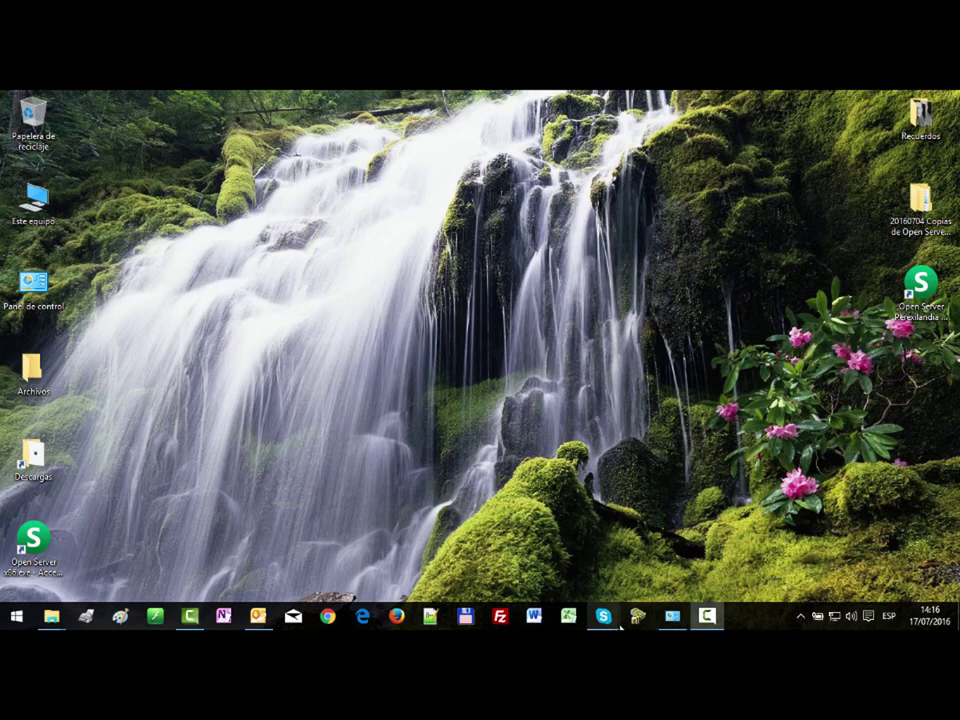
# Step: Try to start Open Server while Skype is running, read the full port 80 line in the log, and close the log
pyautogui.moveTo(606, 617)
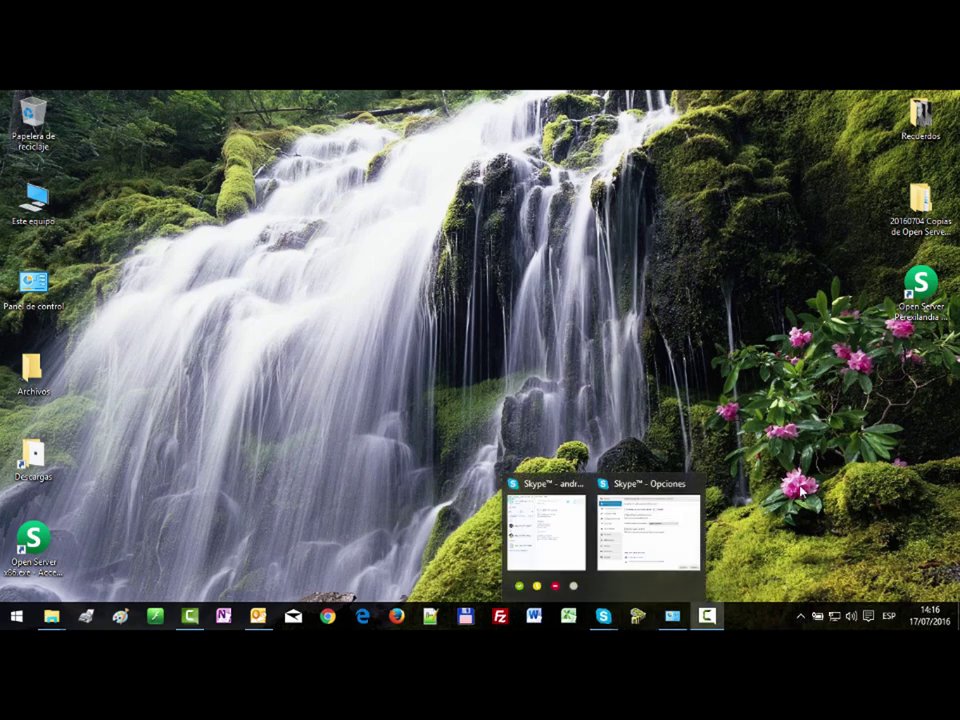
pyautogui.click(800, 617)
pyautogui.click(801, 590)
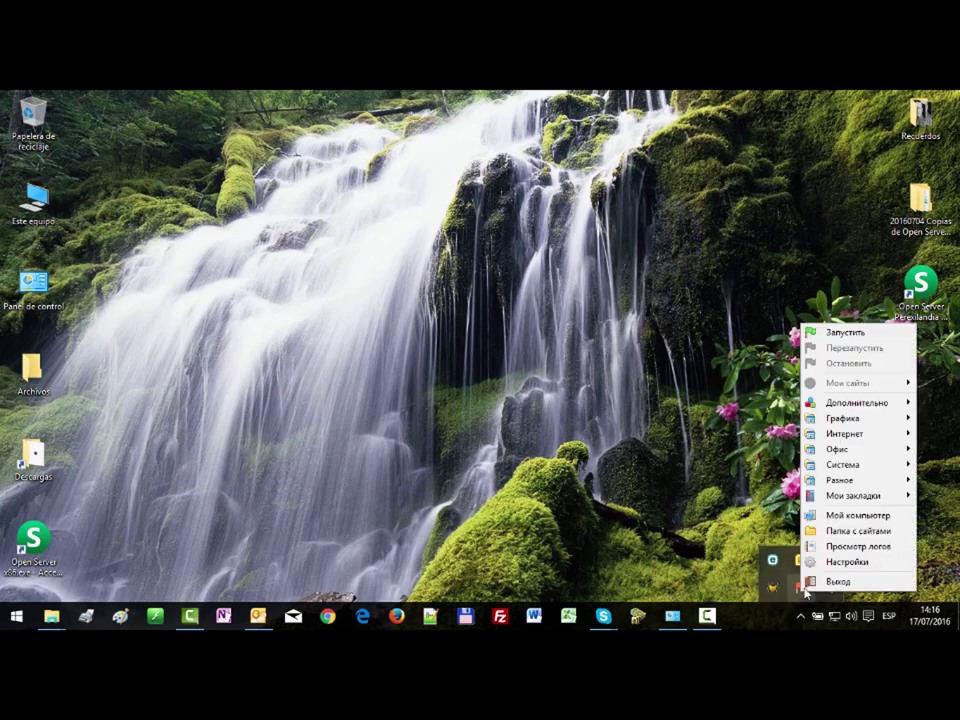
pyautogui.click(850, 334)
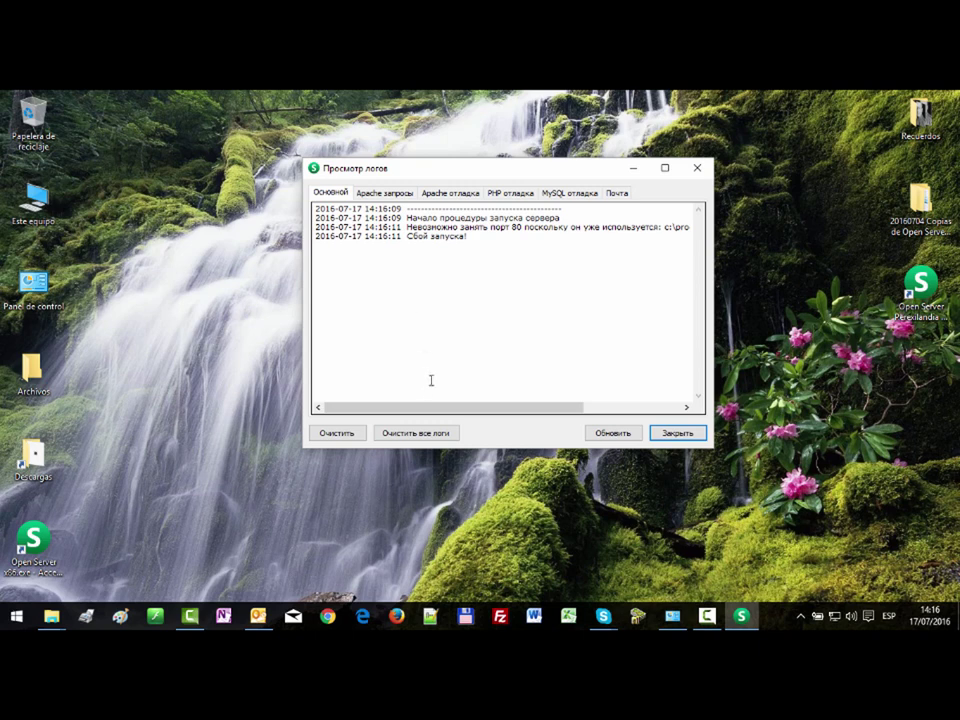
pyautogui.moveTo(420, 408); pyautogui.dragTo(488, 310)
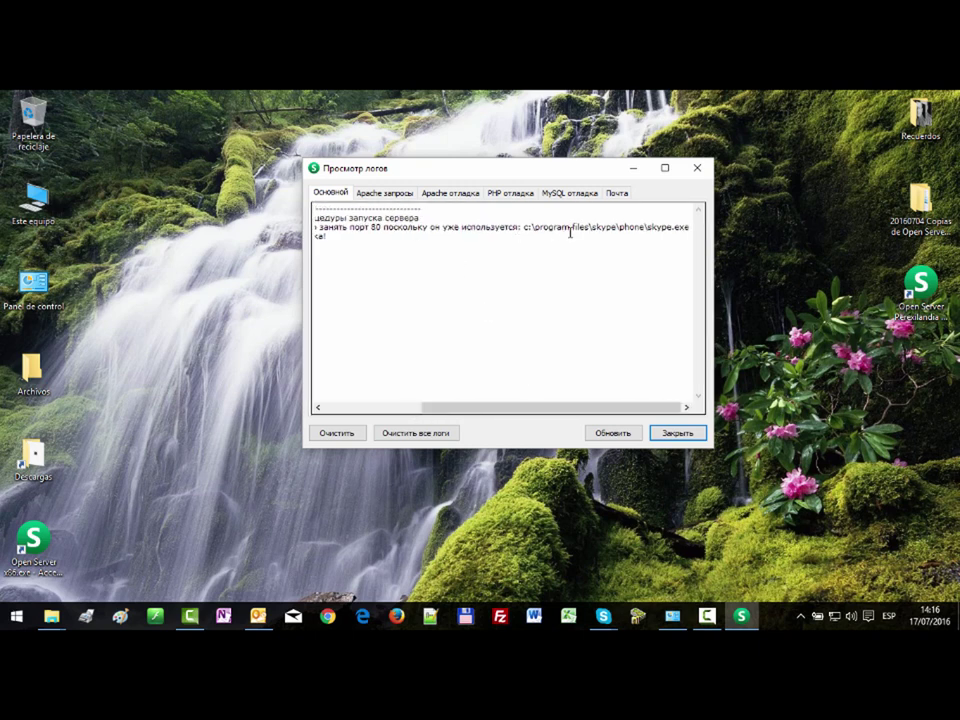
pyautogui.click(692, 440)
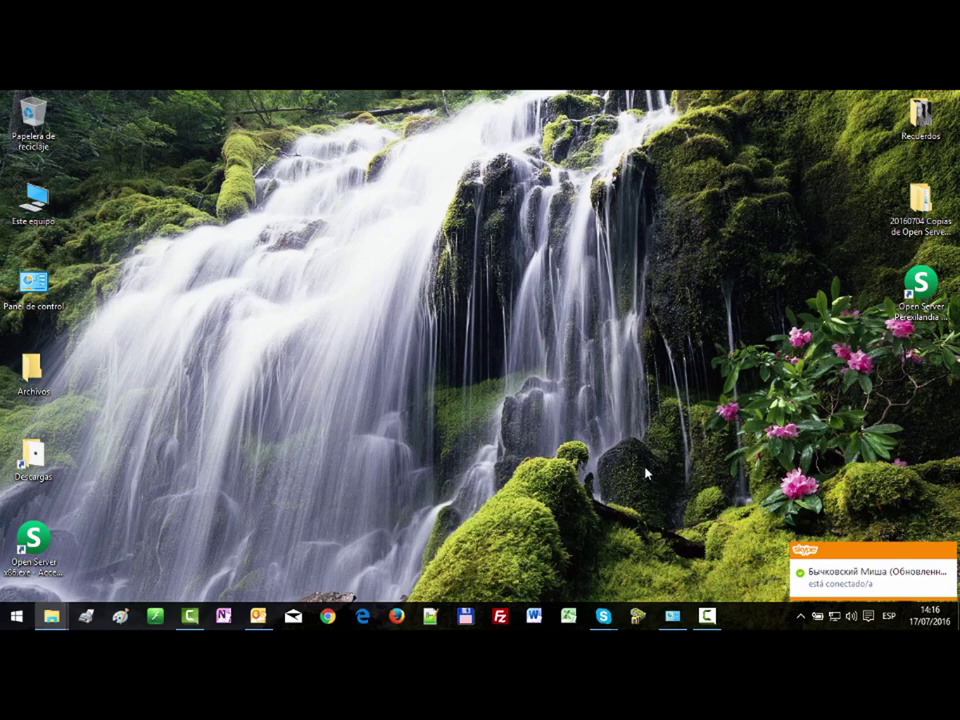
# Step: Disable the use of ports 80 and 443 for additional incoming connections in Skype's advanced connection options and save the change
pyautogui.moveTo(614, 624)
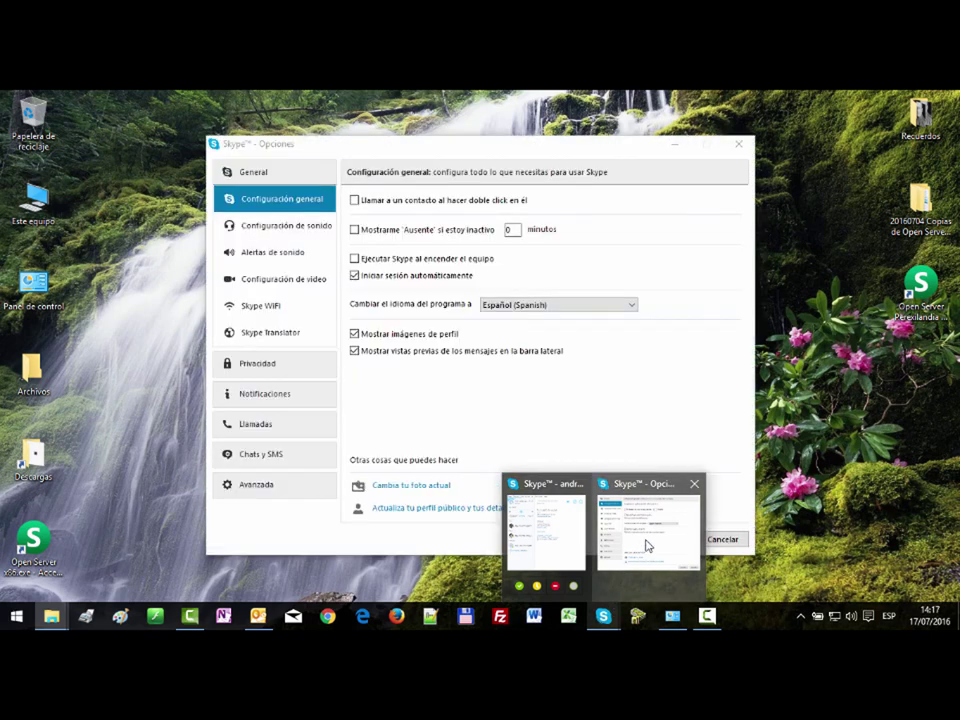
pyautogui.click(647, 545)
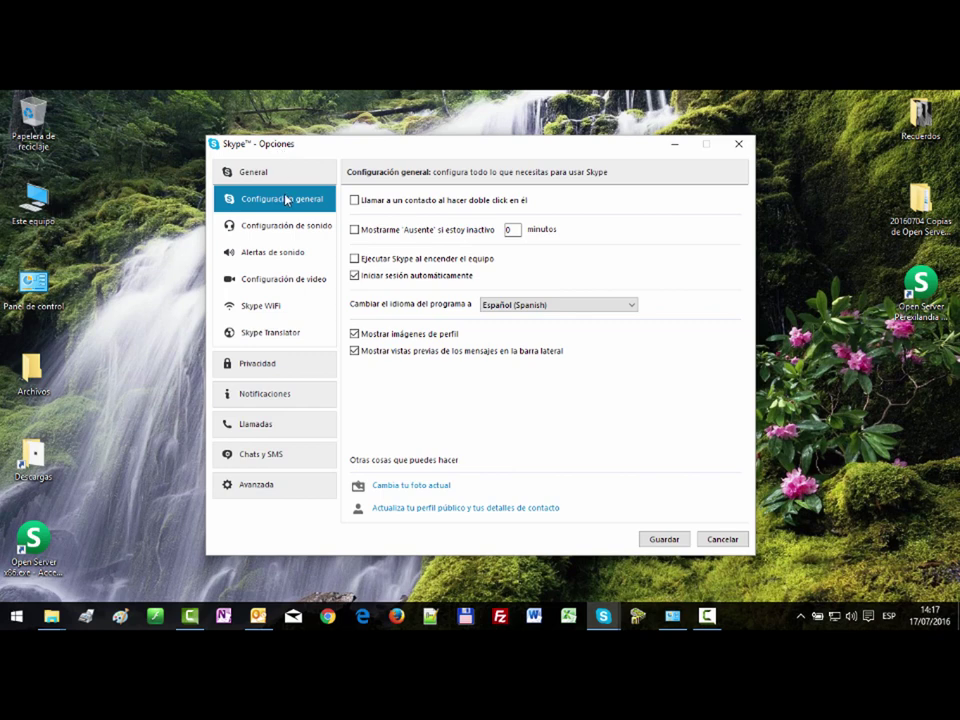
pyautogui.click(253, 486)
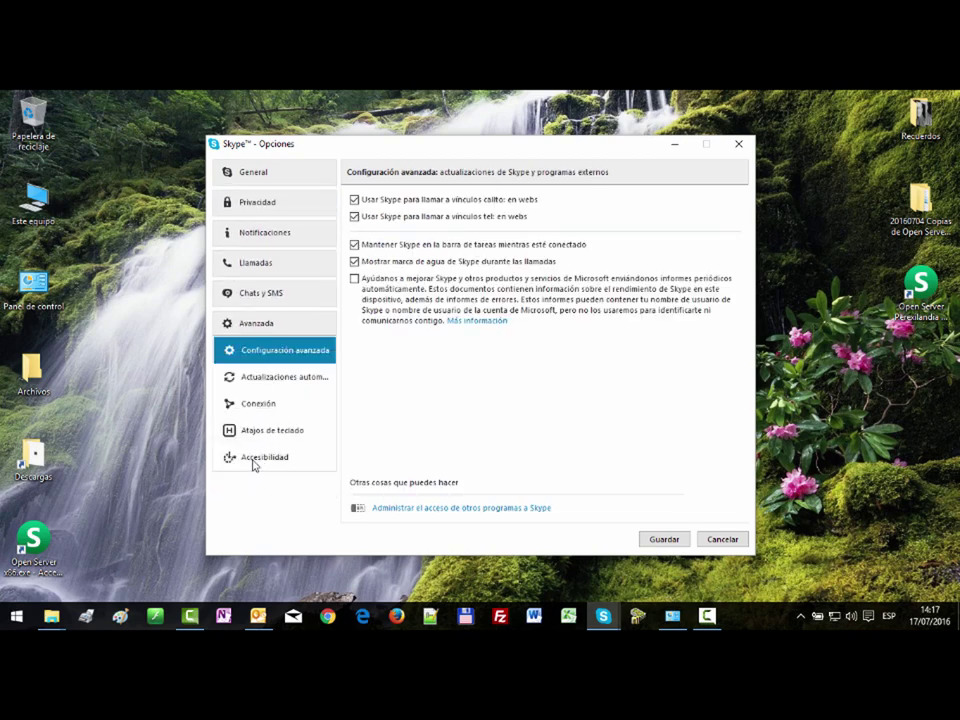
pyautogui.click(256, 404)
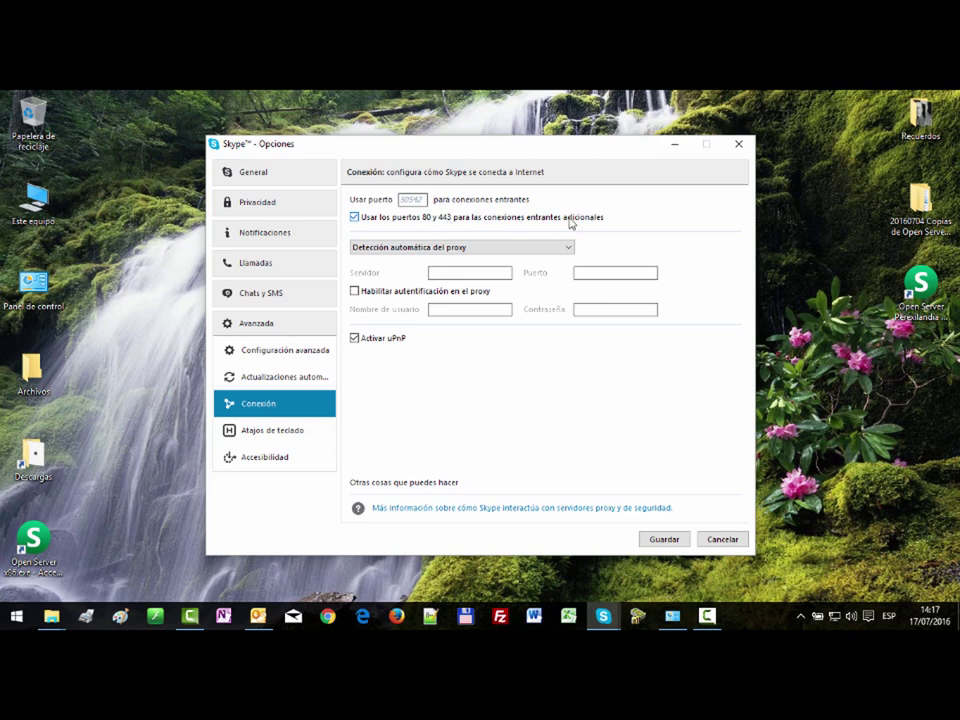
pyautogui.click(355, 218)
pyautogui.click(665, 541)
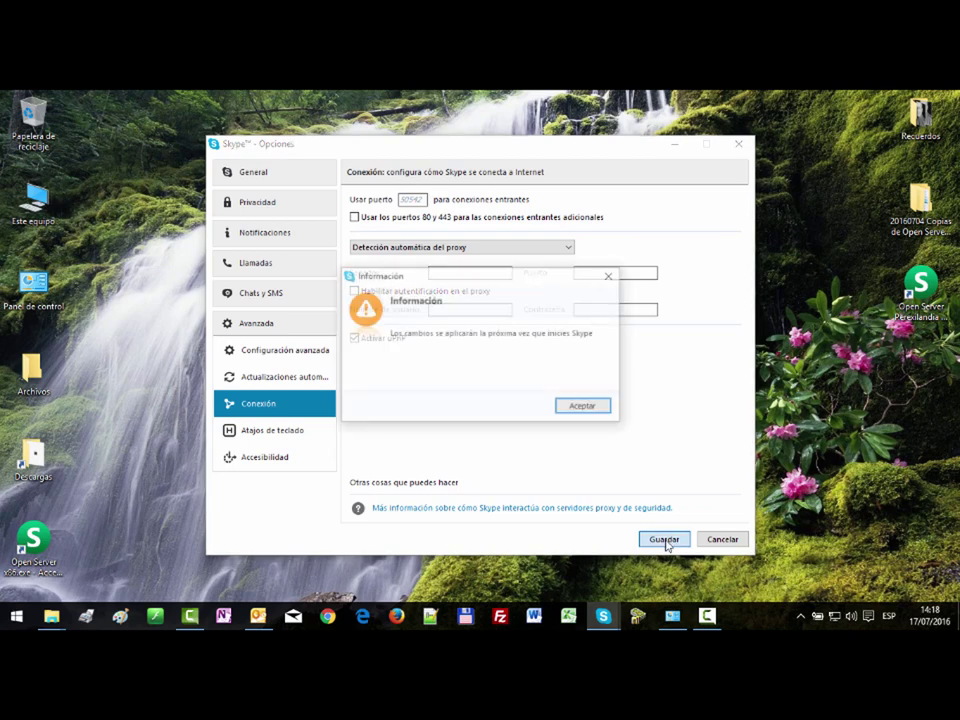
pyautogui.click(585, 408)
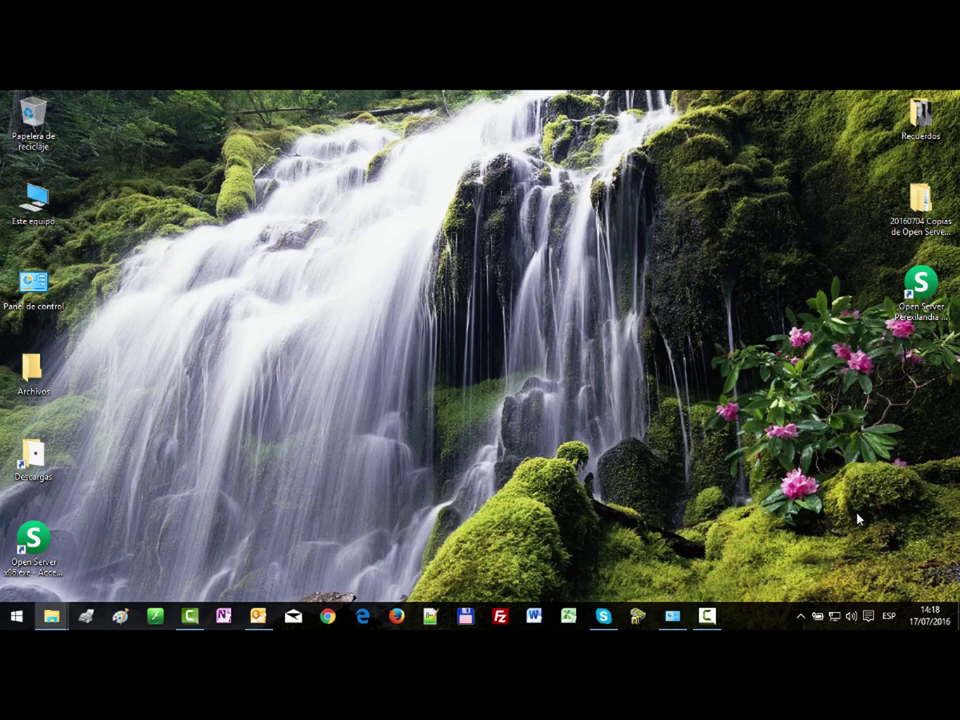
# Step: Check that Skype is running and look for Open Server among the hidden notification area icons
pyautogui.moveTo(604, 617)
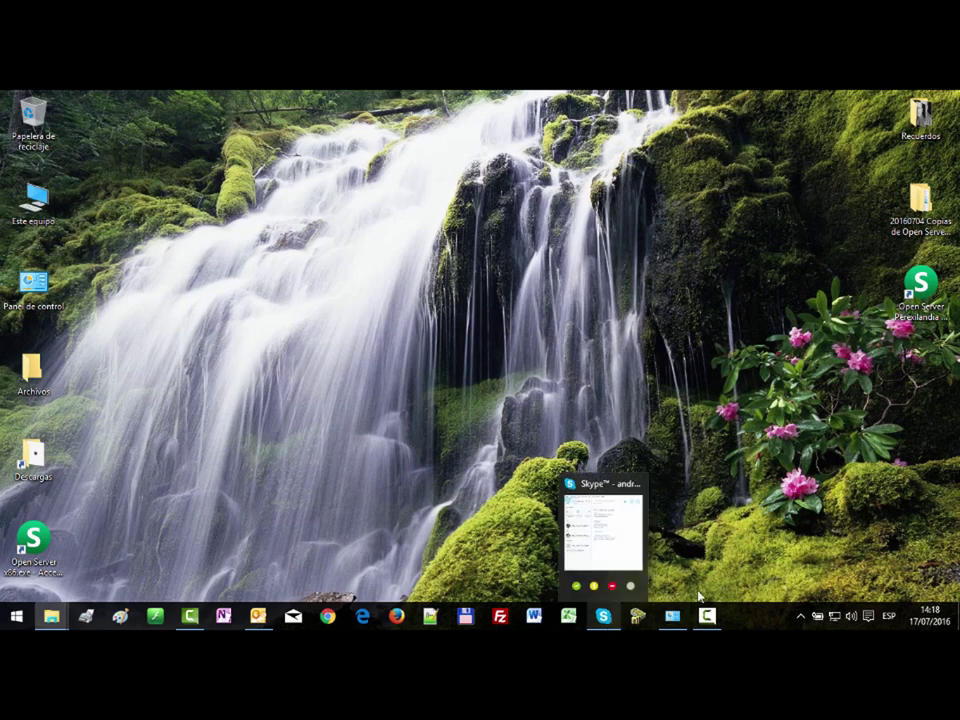
pyautogui.click(800, 617)
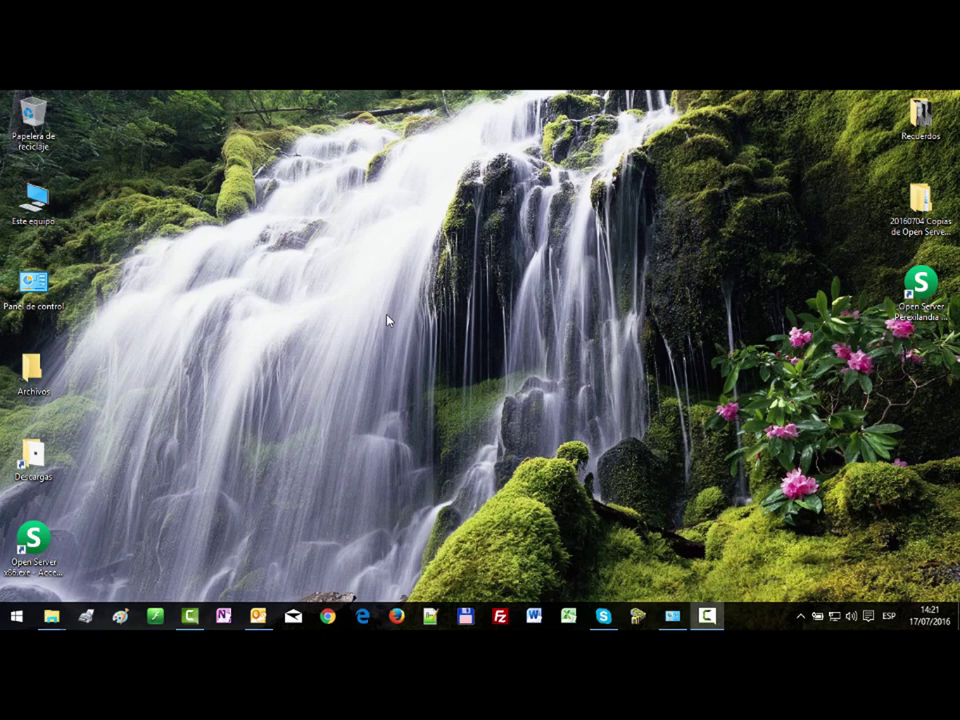
pyautogui.moveTo(604, 615)
pyautogui.click(800, 616)
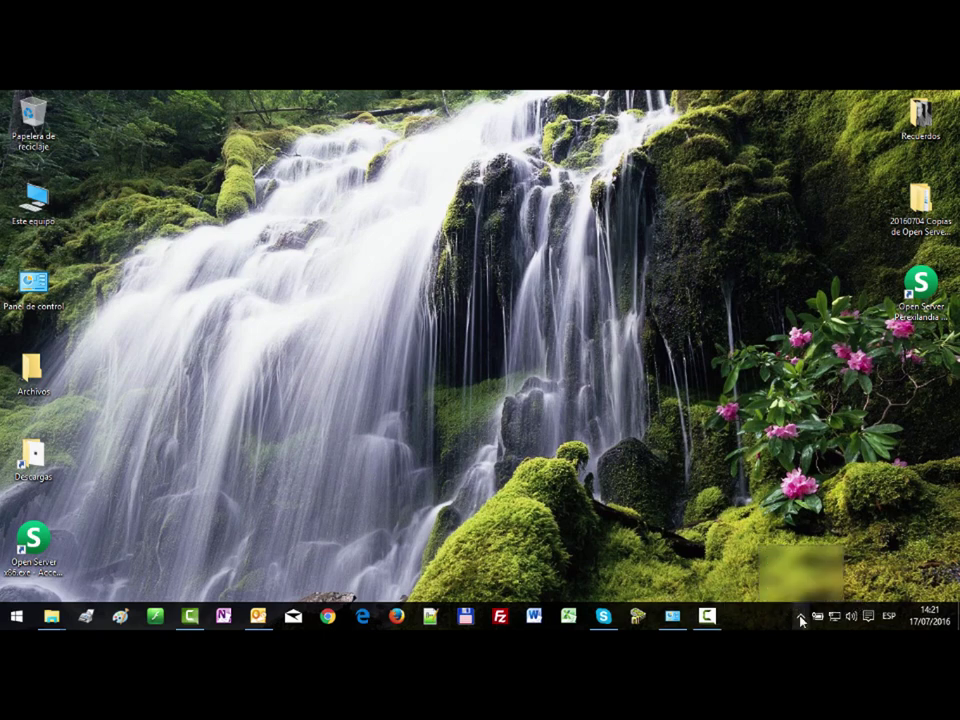
pyautogui.click(800, 616)
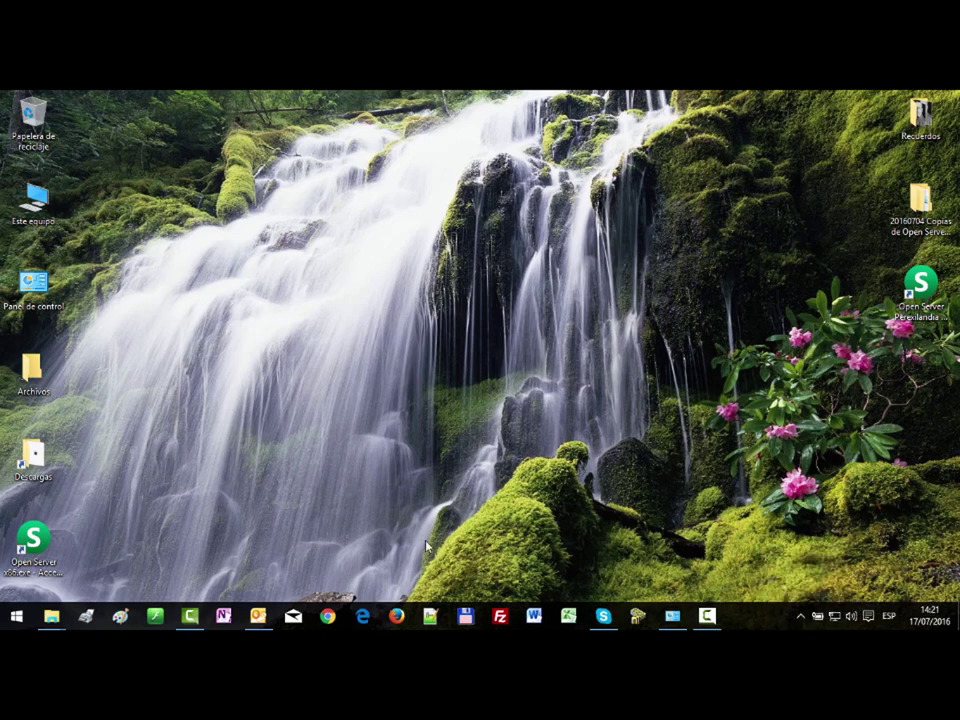
# Step: Launch Open Server from its x86 desktop shortcut and start the server while Skype is running
pyautogui.doubleClick(33, 545)
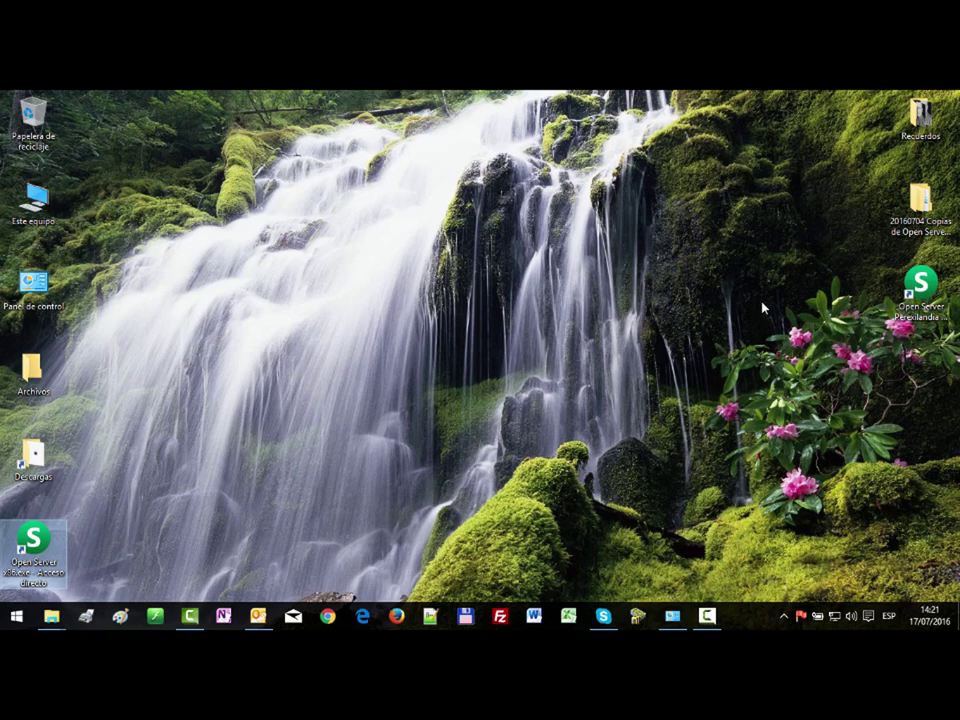
pyautogui.click(800, 620)
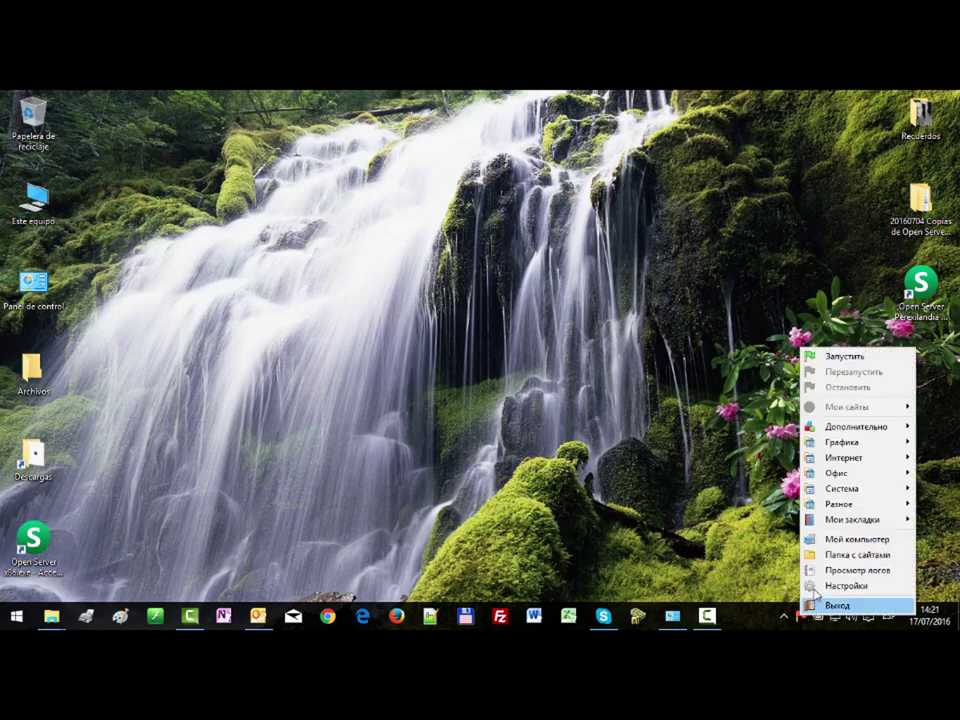
pyautogui.click(850, 357)
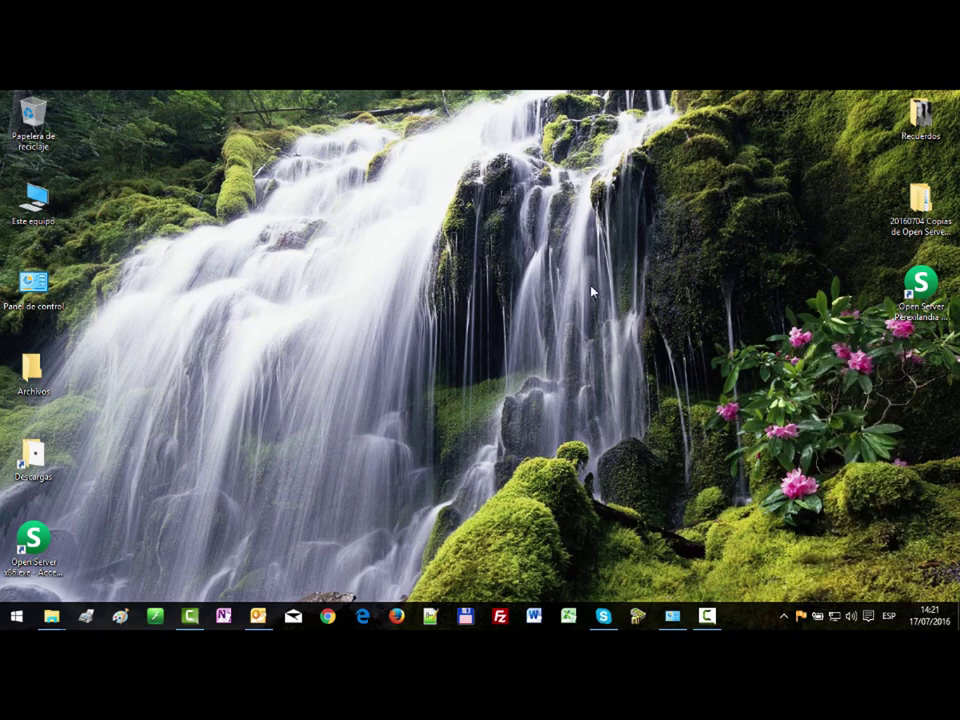
# Step: Check Open Server's status and examine its menu, including the sites, additional, graphics, Internet, office and system submenus
pyautogui.click(784, 617)
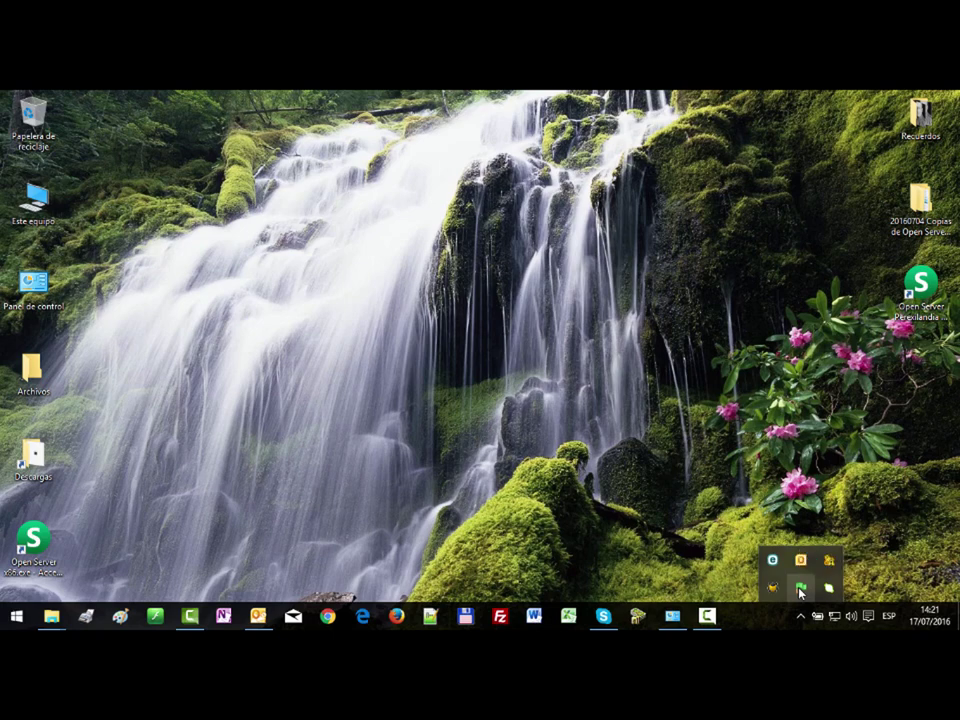
pyautogui.click(800, 591)
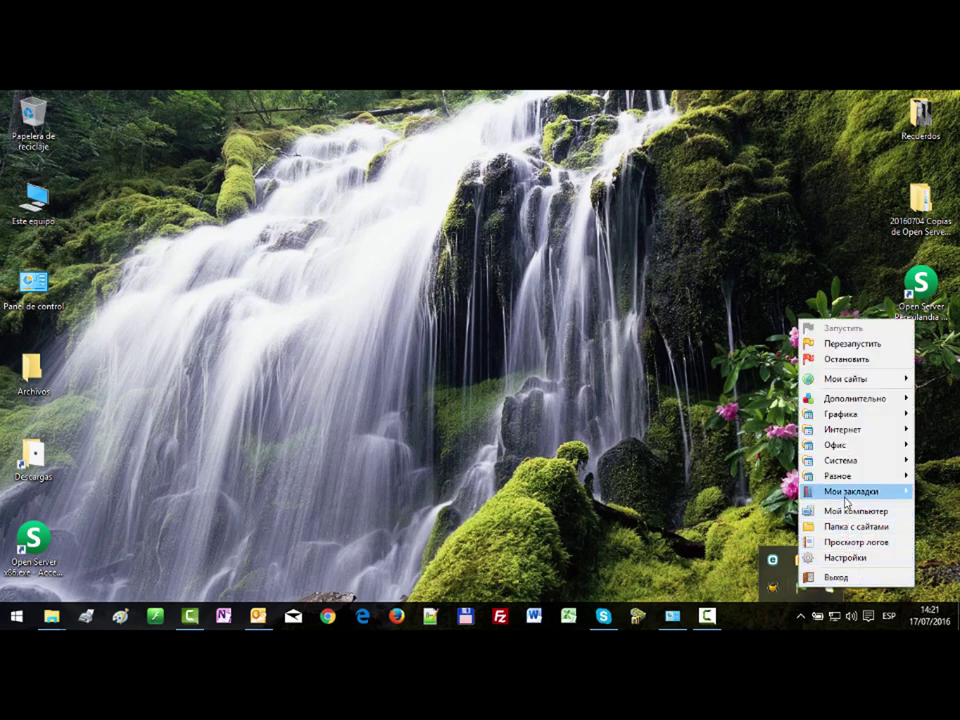
pyautogui.moveTo(848, 461)
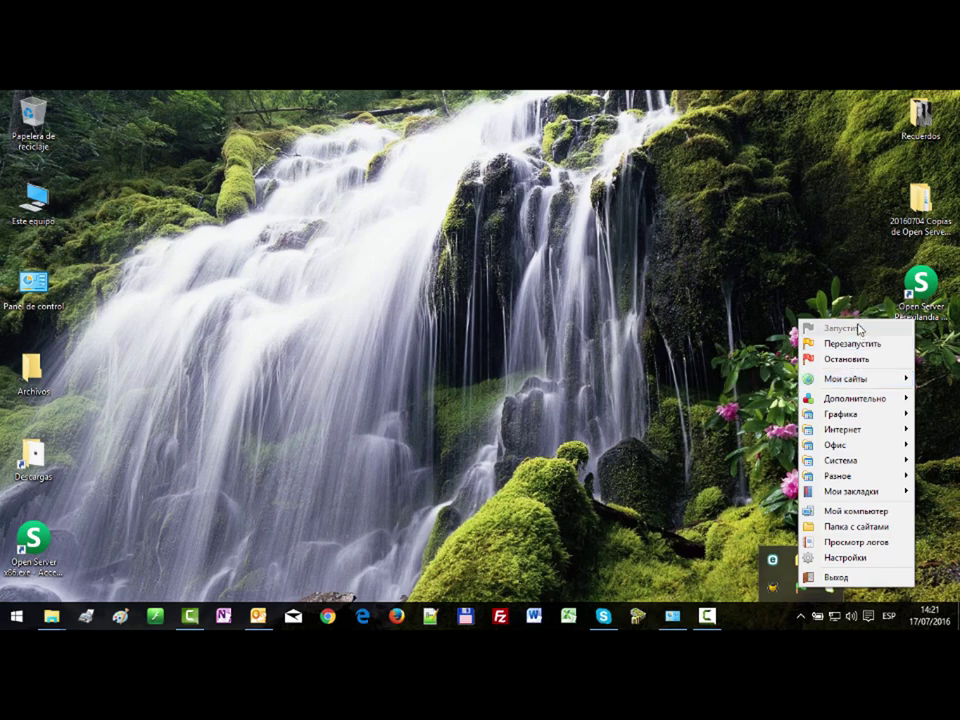
pyautogui.moveTo(850, 382)
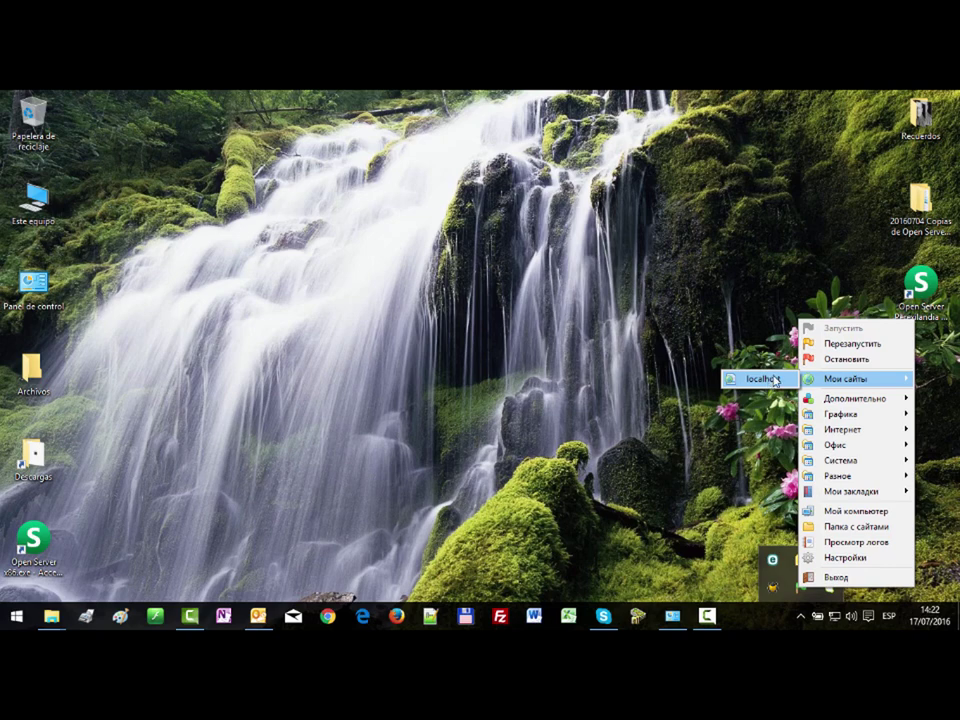
pyautogui.moveTo(855, 404)
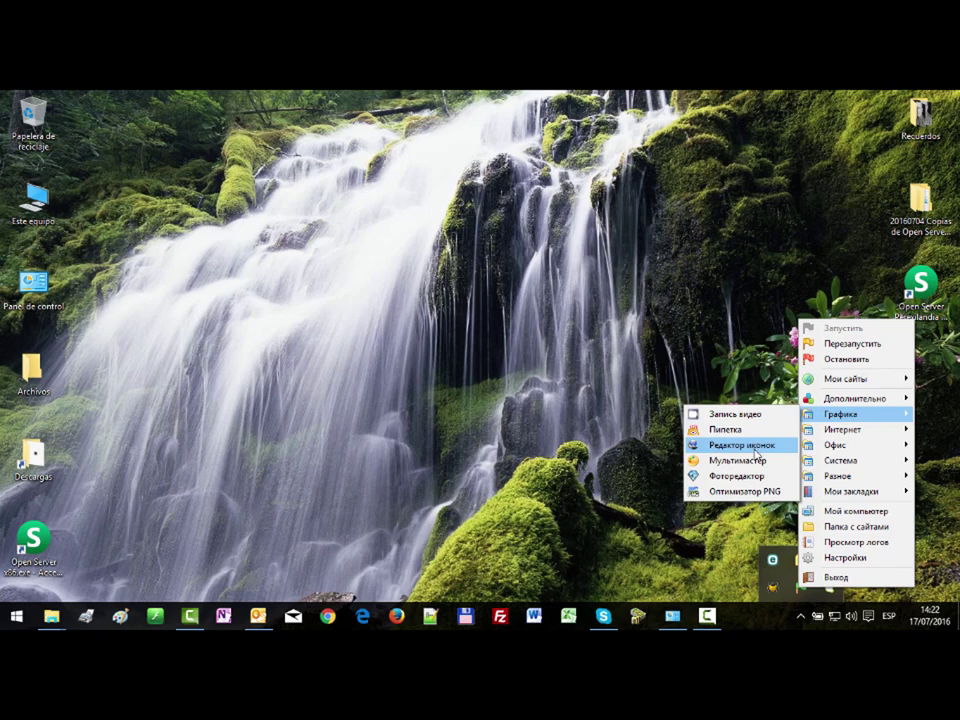
pyautogui.moveTo(850, 430)
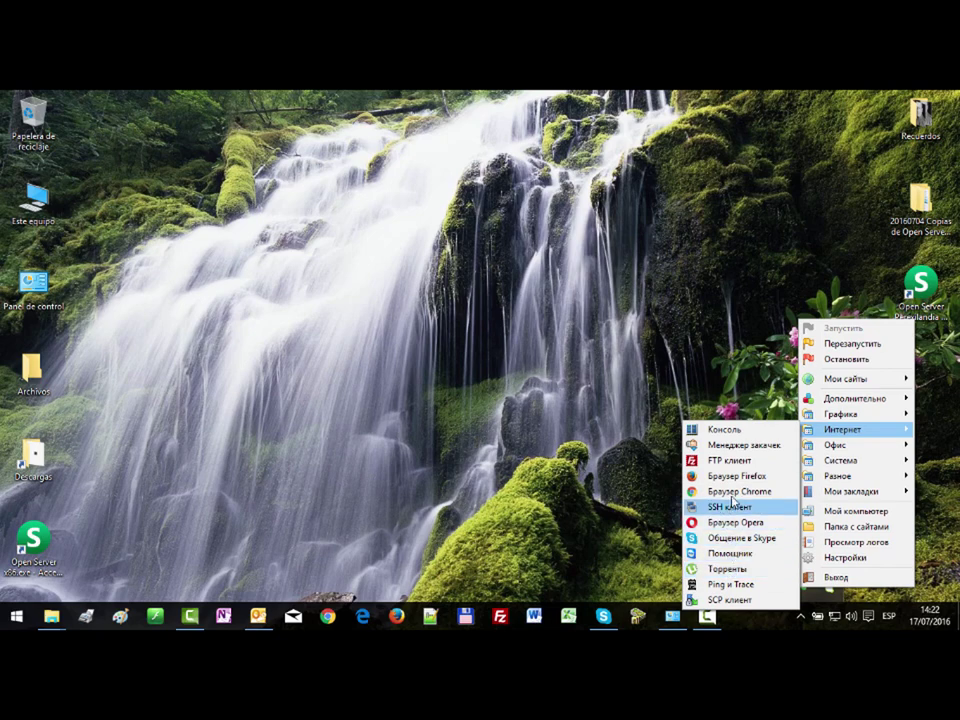
pyautogui.moveTo(816, 447)
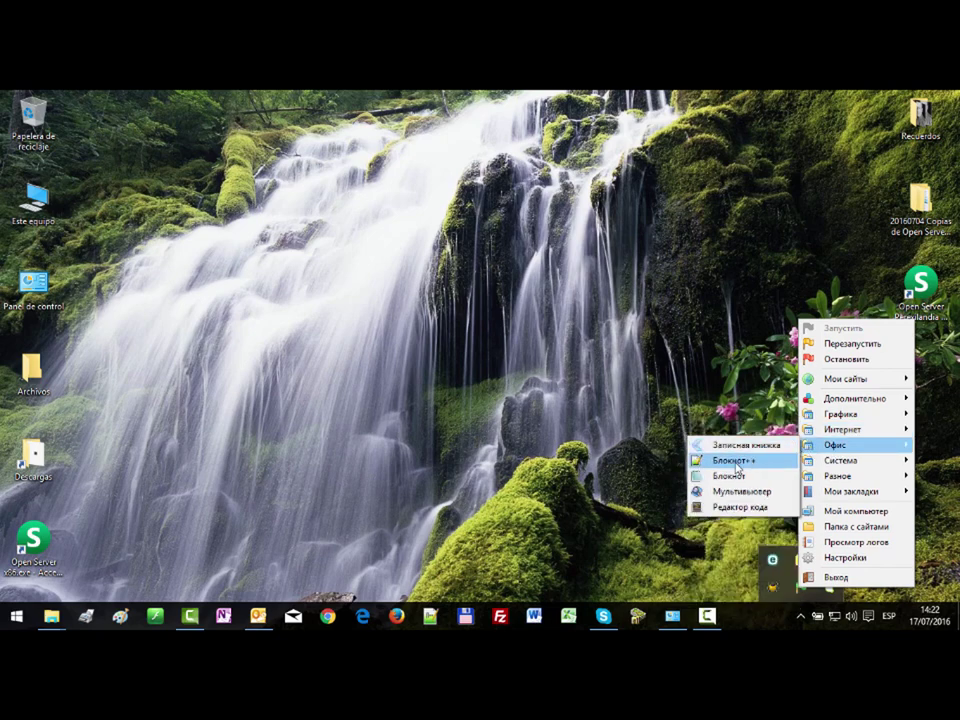
pyautogui.moveTo(832, 465)
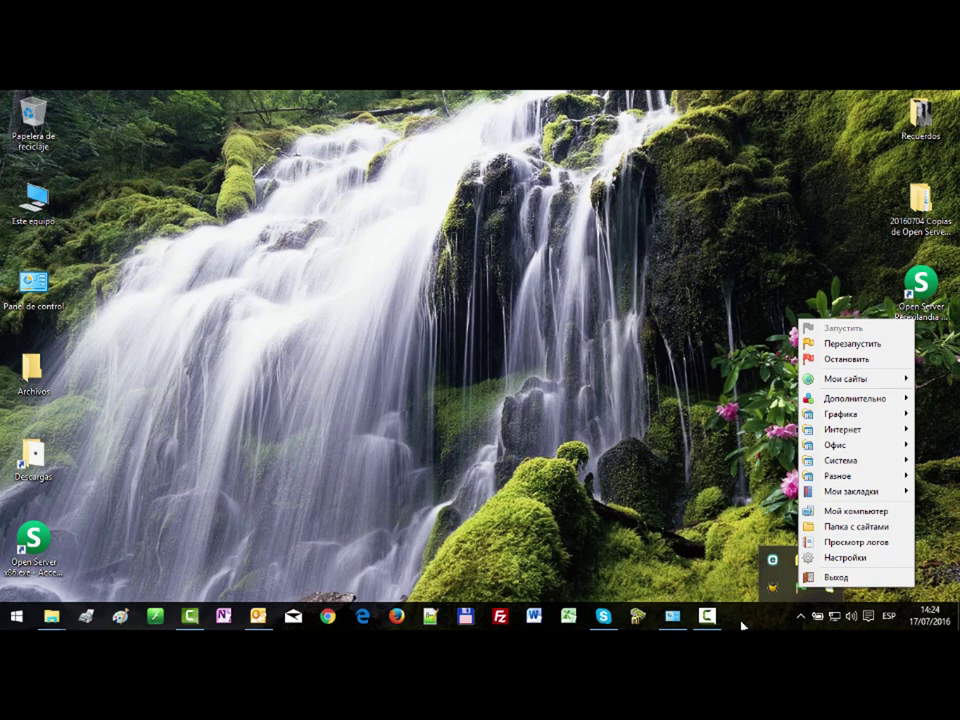
# Step: Open the Windows features list from Control Panel's programs section and expand Internet Information Services
pyautogui.click(671, 620)
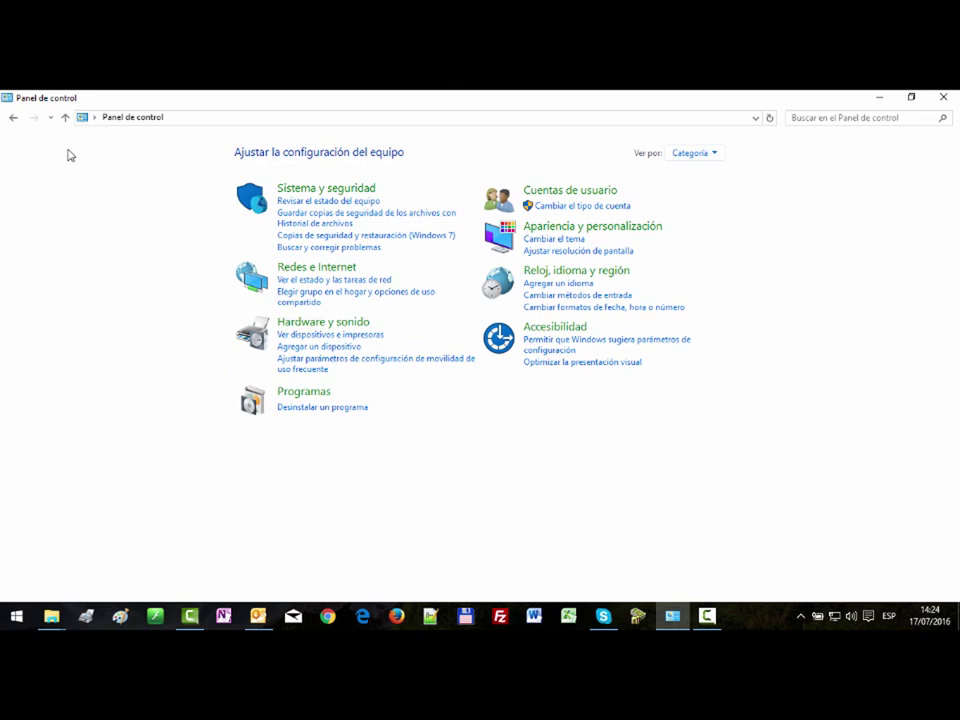
pyautogui.click(300, 400)
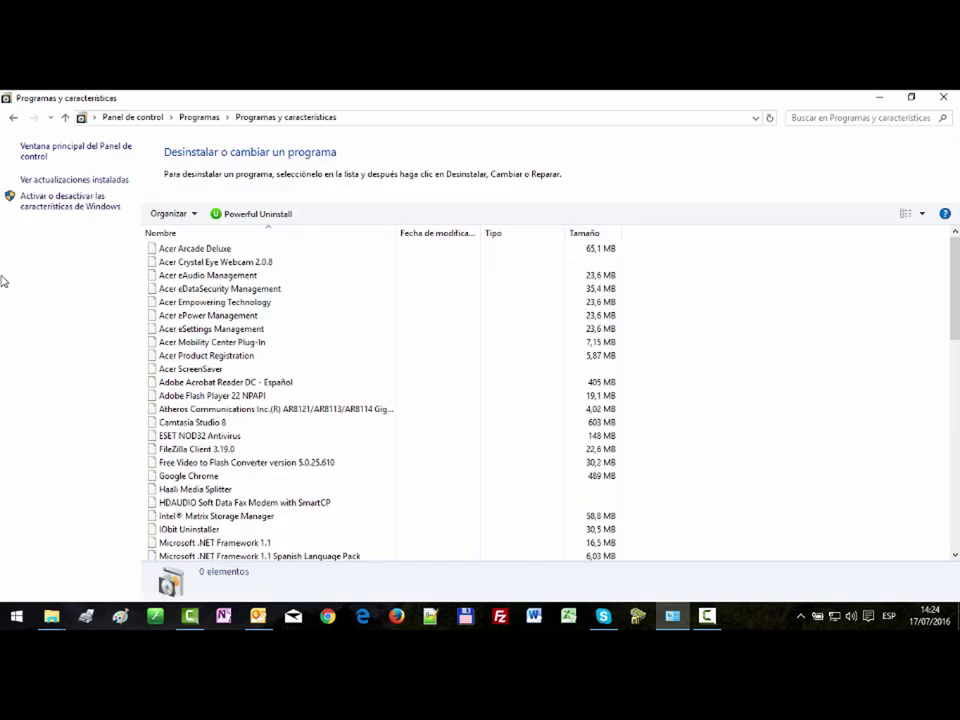
pyautogui.click(44, 204)
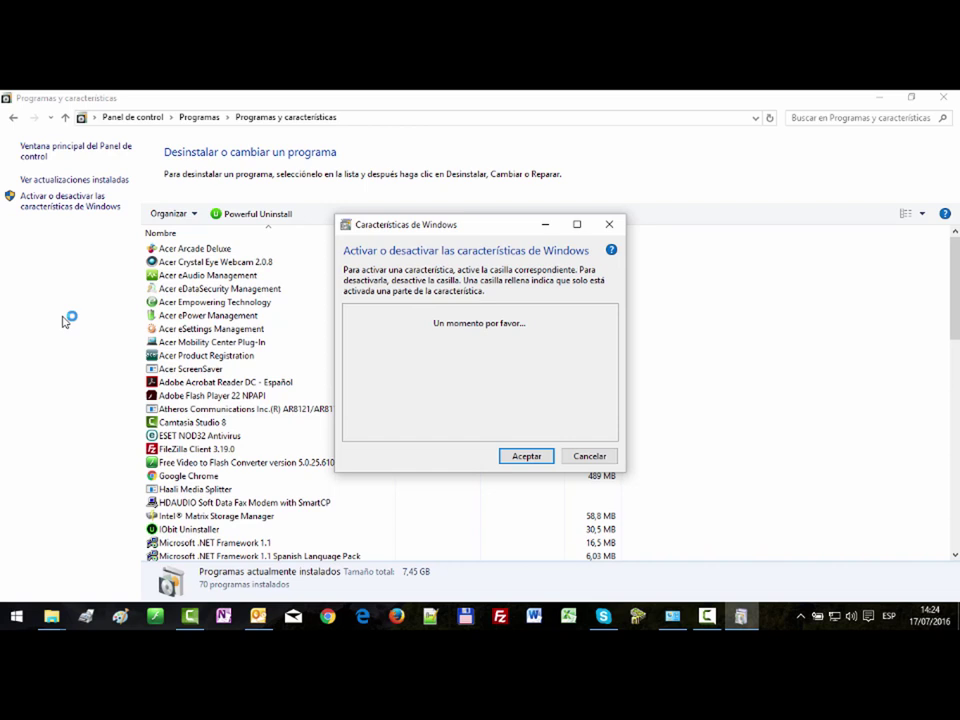
pyautogui.scroll(-2, 480, 365)
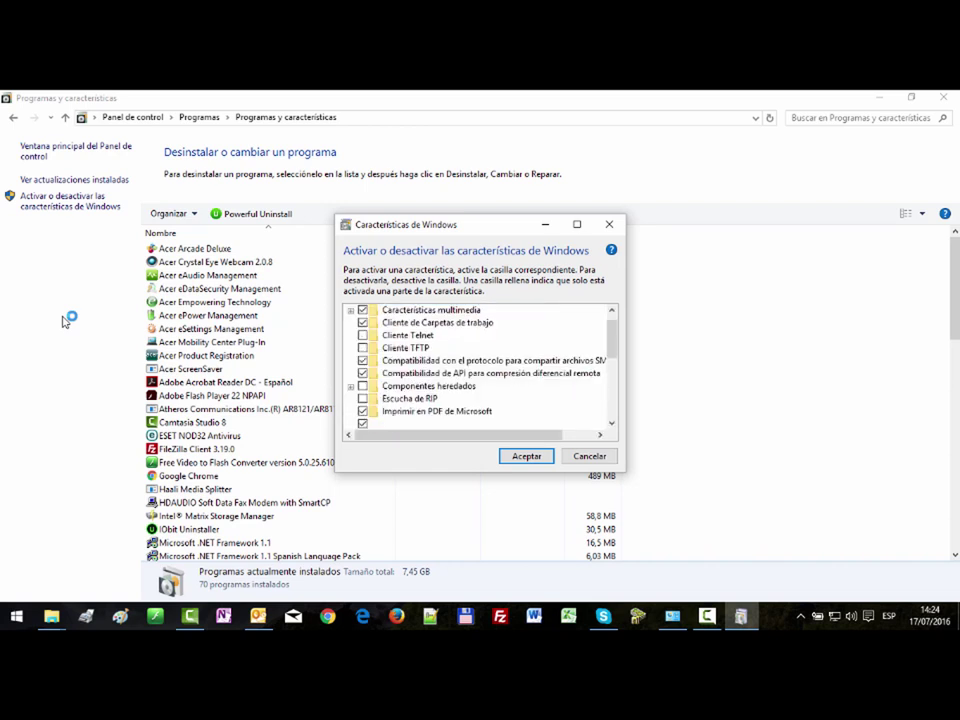
pyautogui.scroll(-1, 440, 340)
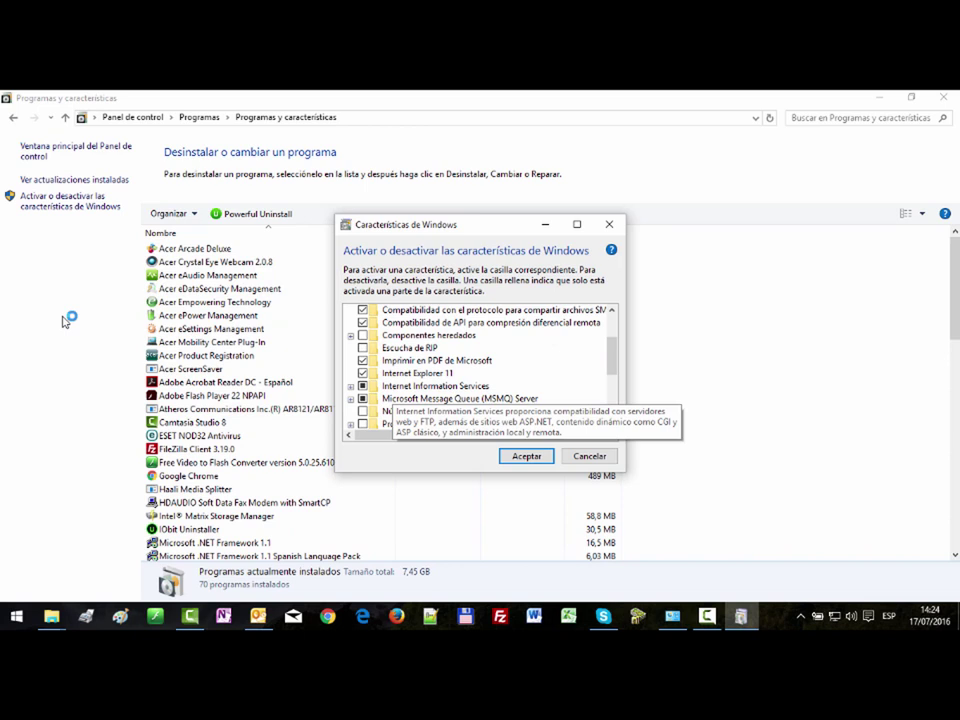
pyautogui.click(350, 385)
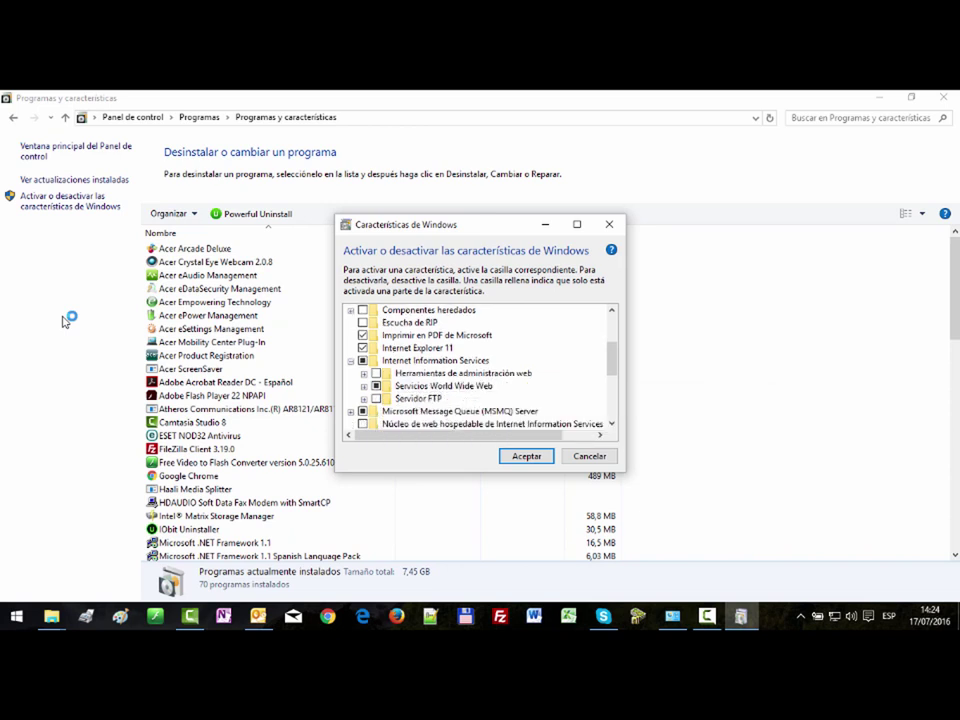
# Step: Expand the IIS web administration tools and the IIS 6 management compatibility group, and examine their options down to the FTP server
pyautogui.press('Right')
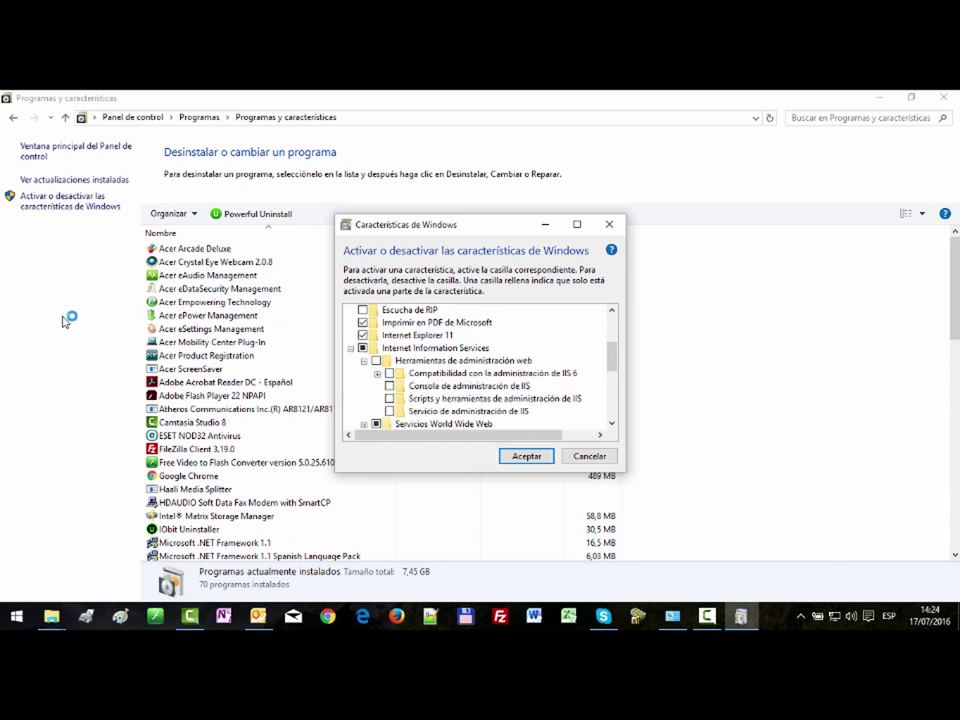
pyautogui.press('Down')
pyautogui.press('Down')
pyautogui.press('Down')
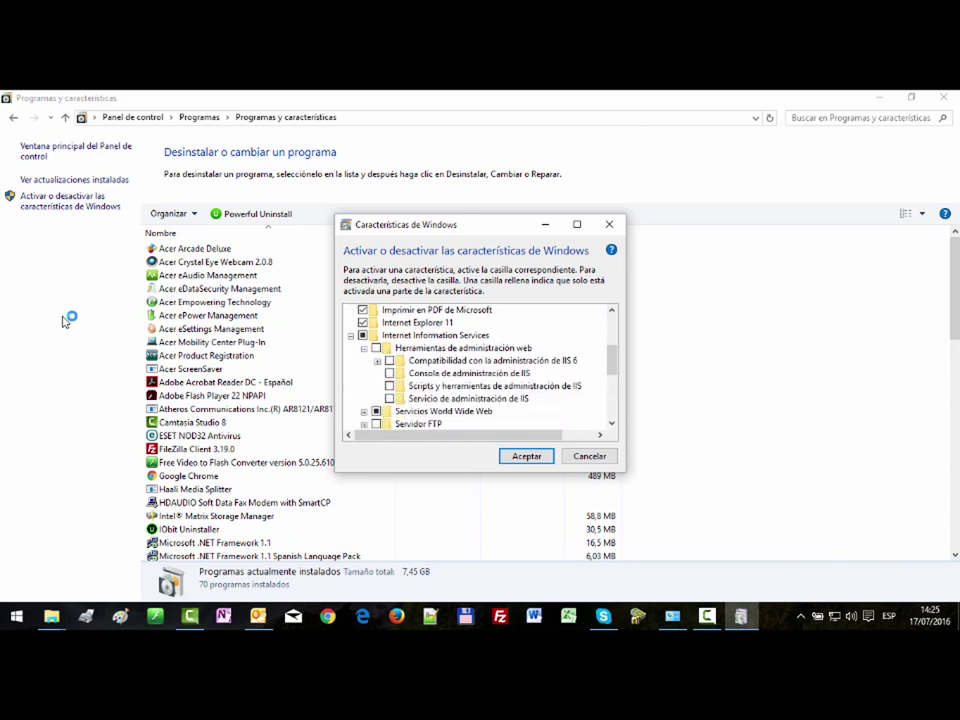
pyautogui.press('Right')
pyautogui.press('Down')
pyautogui.press('Down')
pyautogui.press('Down')
pyautogui.press('Down')
pyautogui.press('Down')
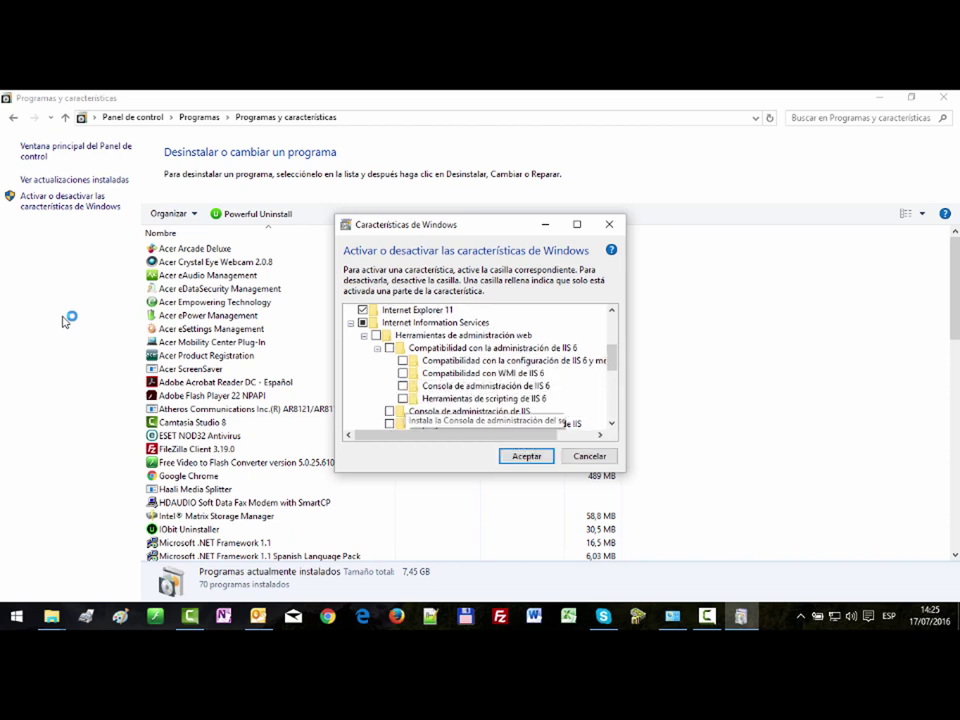
pyautogui.press('Down')
pyautogui.press('Down')
pyautogui.press('Down')
pyautogui.press('Down')
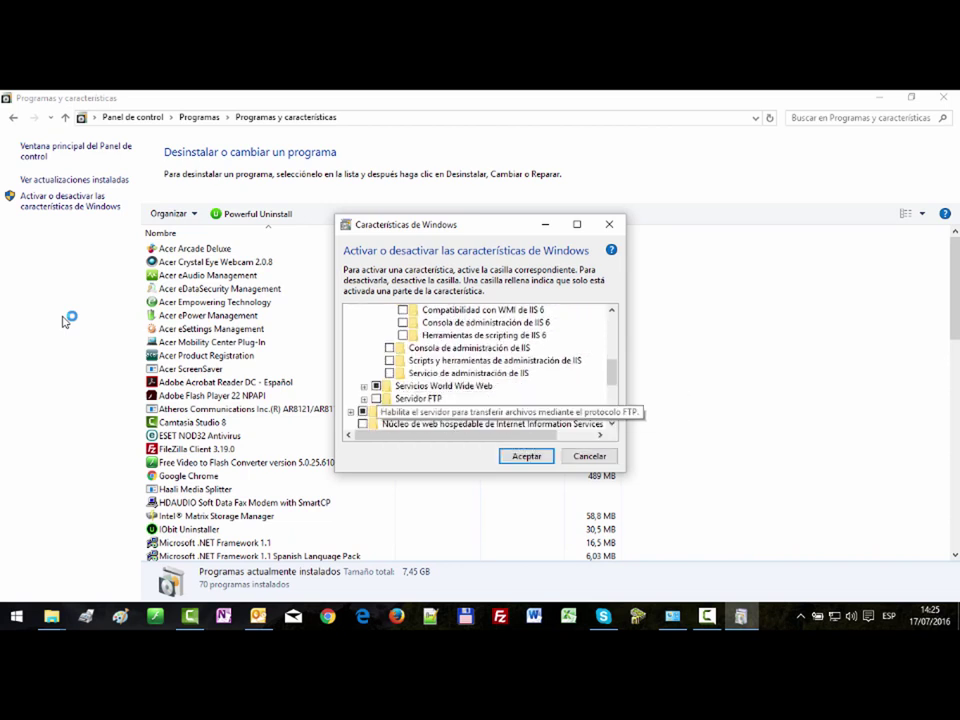
# Step: Expand World Wide Web Services and its application development features, and examine which options are enabled
pyautogui.press('Up')
pyautogui.press('Right')
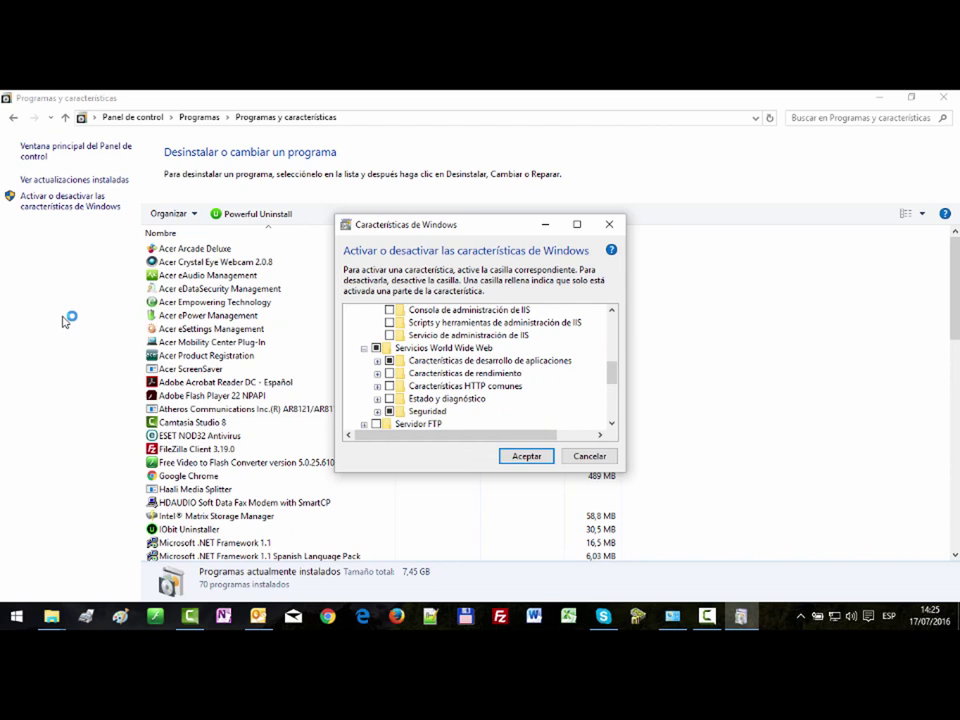
pyautogui.press('Down')
pyautogui.press('Right')
pyautogui.press('Down')
pyautogui.press('Down')
pyautogui.press('Down')
pyautogui.press('Down')
pyautogui.press('Down')
pyautogui.press('Down')
pyautogui.press('Down')
pyautogui.press('Down')
pyautogui.press('Down')
pyautogui.press('Down')
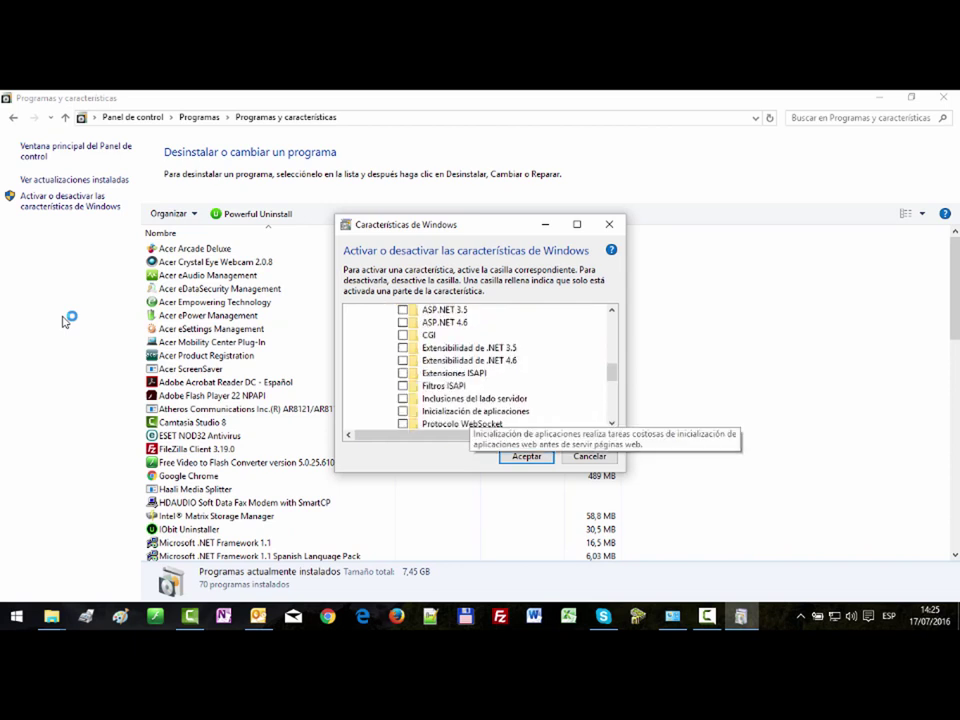
pyautogui.press('Down')
pyautogui.press('Down')
# Step: Collapse the application development features and the World Wide Web Services group
pyautogui.press('Up')
pyautogui.press('Up')
pyautogui.press('Up')
pyautogui.press('Up')
pyautogui.press('Up')
pyautogui.press('Up')
pyautogui.press('Up')
pyautogui.press('Up')
pyautogui.press('Up')
pyautogui.press('Up')
pyautogui.press('Up')
pyautogui.press('Up')
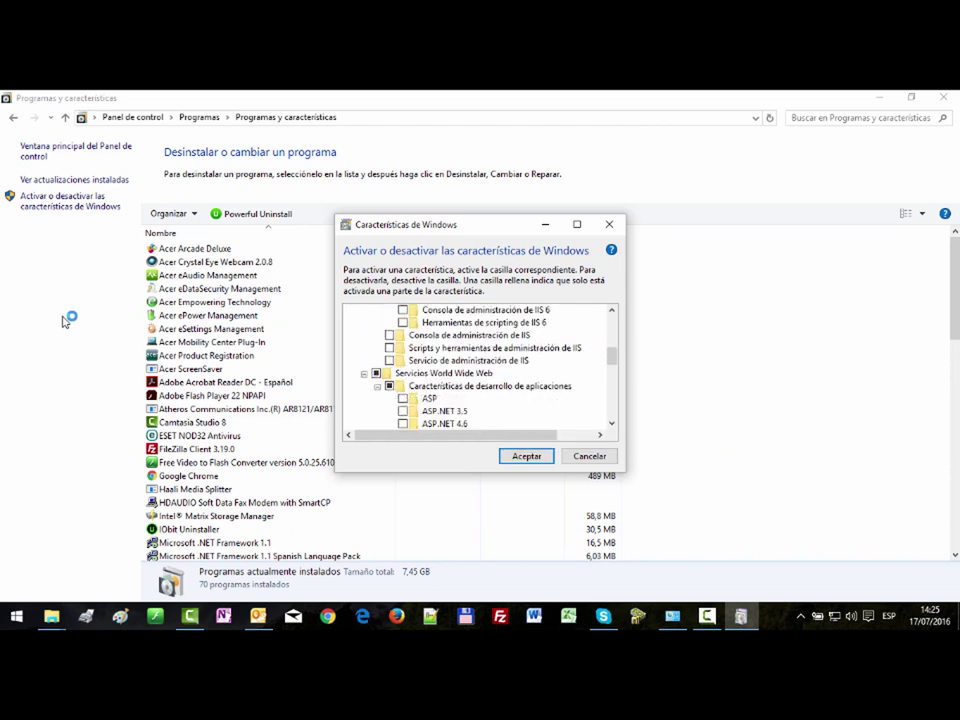
pyautogui.press('Left')
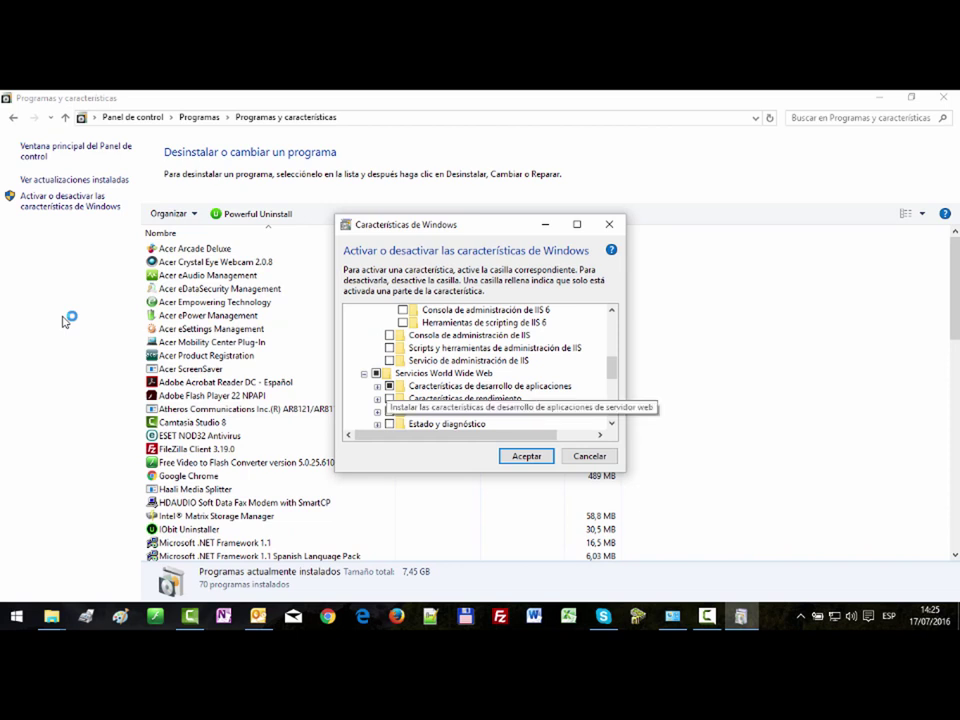
pyautogui.press('Up')
pyautogui.press('Left')
# Step: Recheck the IIS management entries, and collapse the IIS 6 compatibility group and the web administration tools
pyautogui.press('Down')
pyautogui.press('Down')
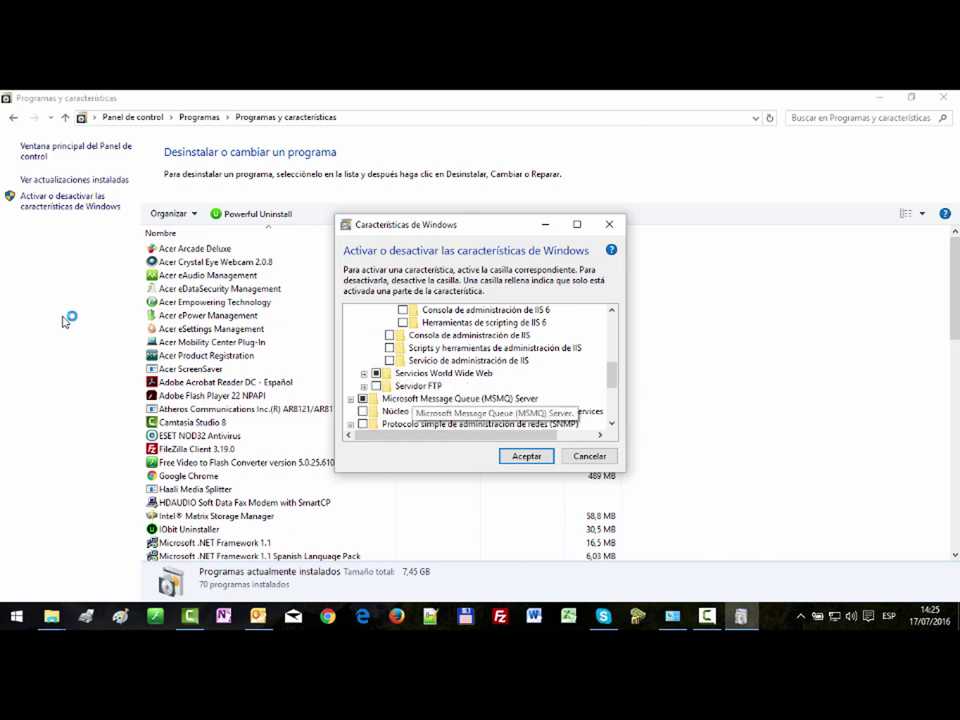
pyautogui.press('Up')
pyautogui.press('Up')
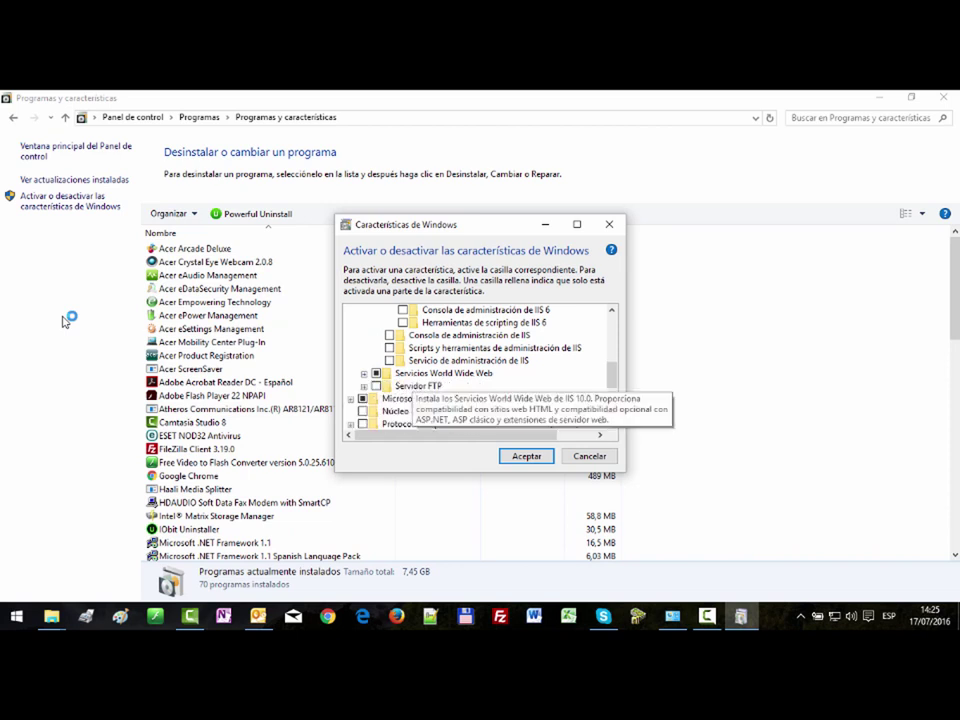
pyautogui.press('Up')
pyautogui.press('Up')
pyautogui.press('Up')
pyautogui.press('Down')
pyautogui.press('Down')
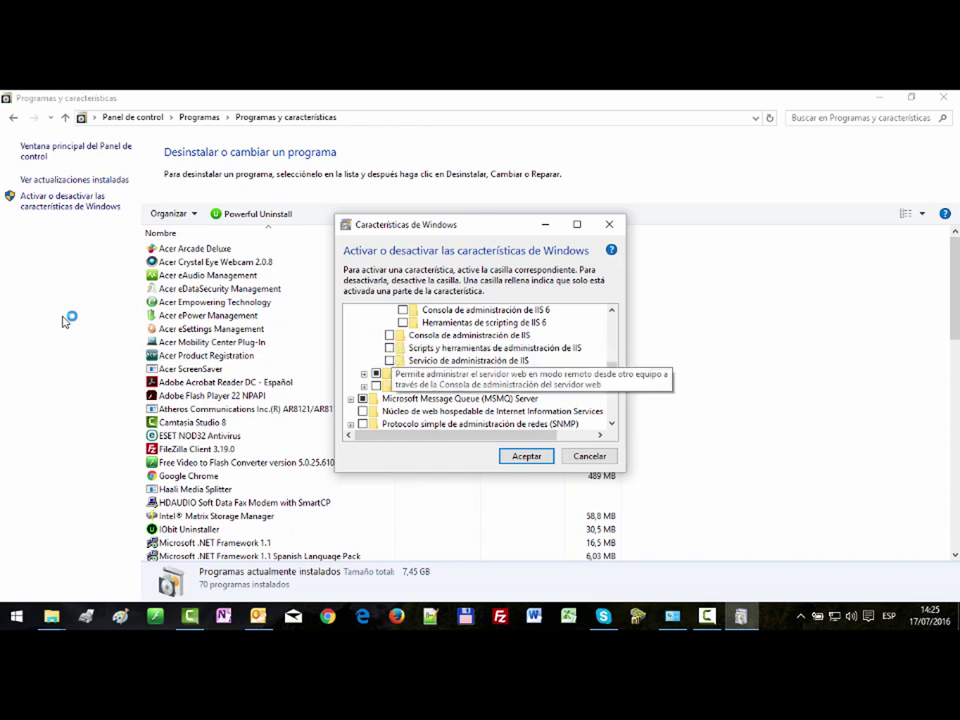
pyautogui.press('Up')
pyautogui.press('Up')
pyautogui.press('Up')
pyautogui.press('Up')
pyautogui.press('Up')
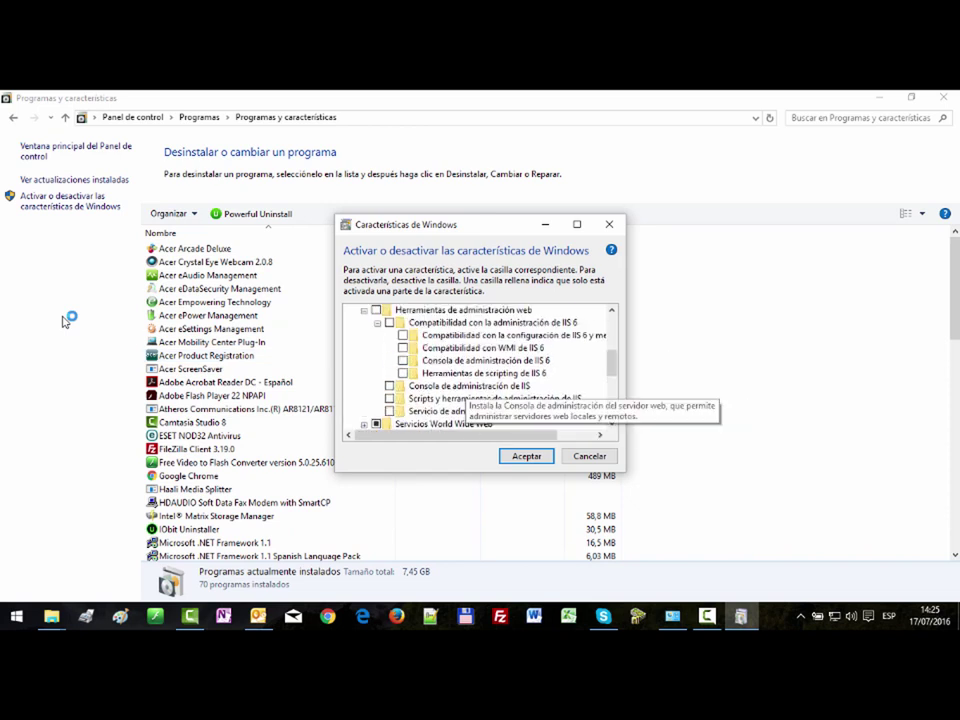
pyautogui.press('Up')
pyautogui.press('Left')
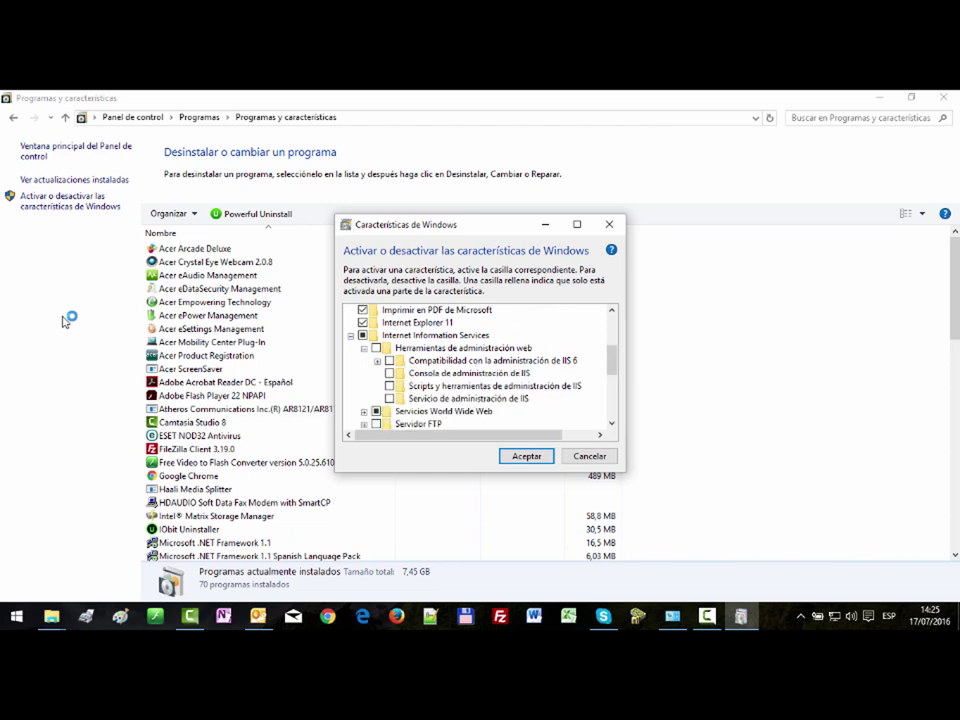
pyautogui.press('Down')
pyautogui.press('Down')
pyautogui.press('Down')
pyautogui.press('Left')
pyautogui.press('Left')
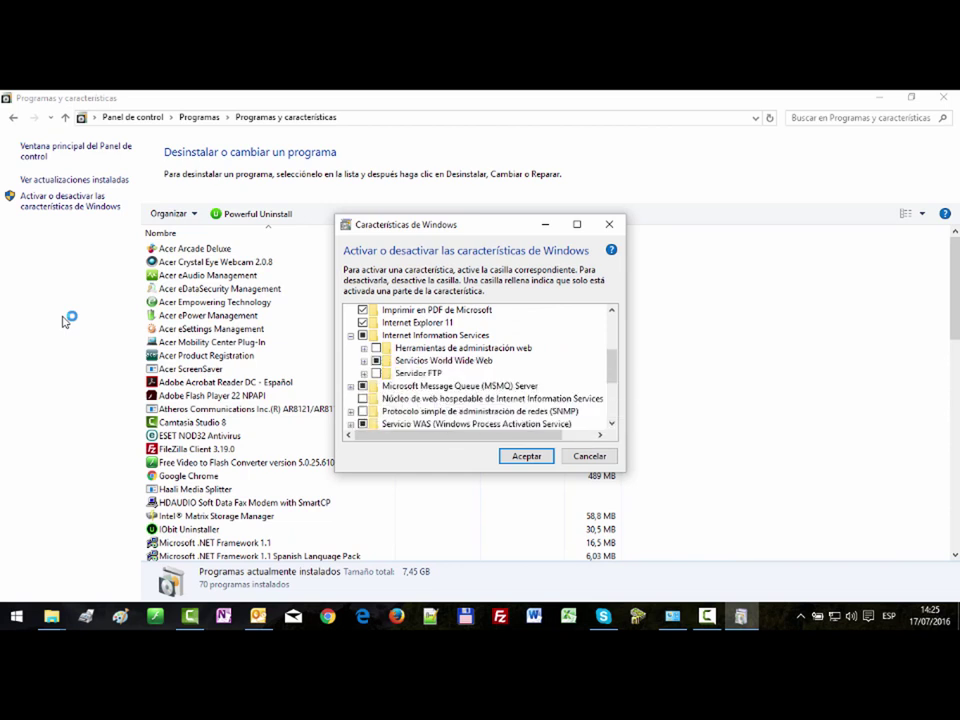
# Step: Review the main Internet Information Services components, and close the Windows features dialog and Control Panel
pyautogui.press('Down')
pyautogui.press('Down')
pyautogui.press('Up')
pyautogui.press('Up')
pyautogui.press('Up')
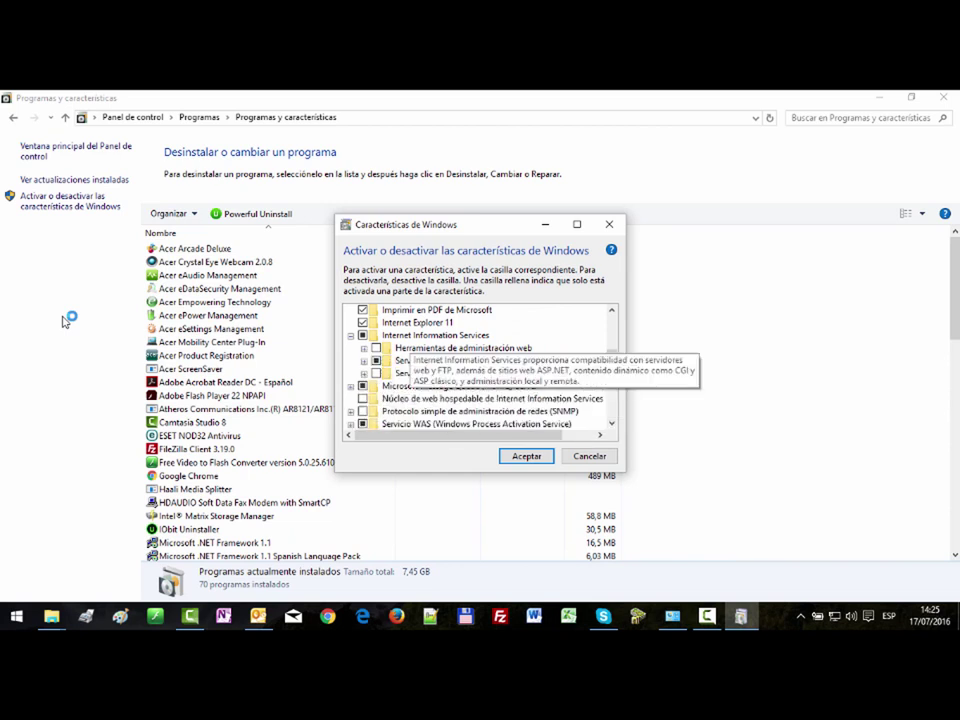
pyautogui.press('Down')
pyautogui.press('Up')
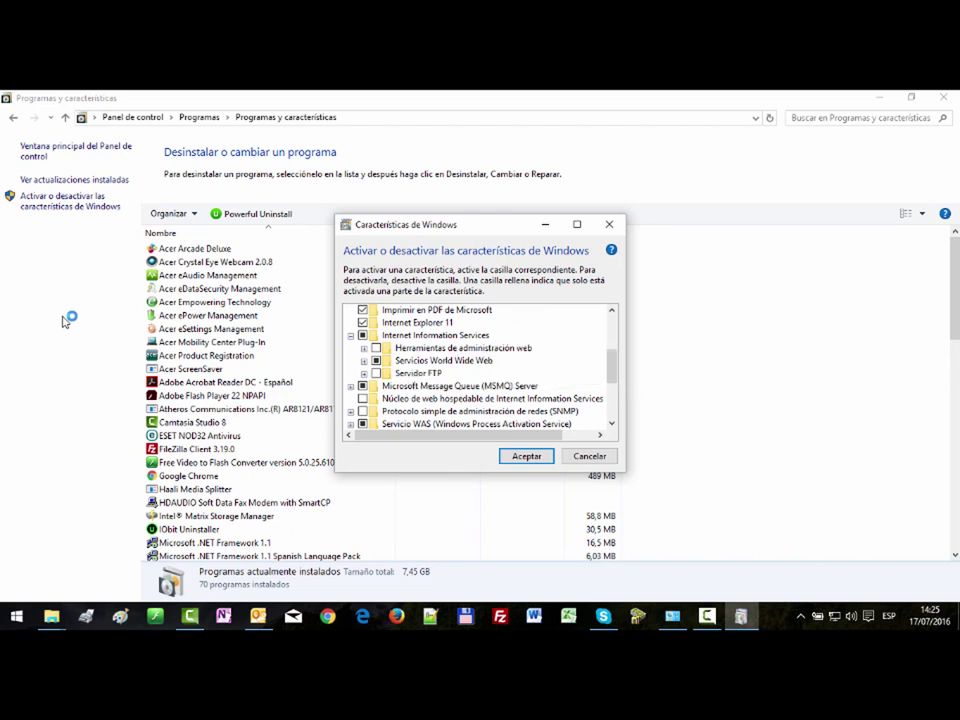
pyautogui.press('Down')
pyautogui.press('Down')
pyautogui.press('Down')
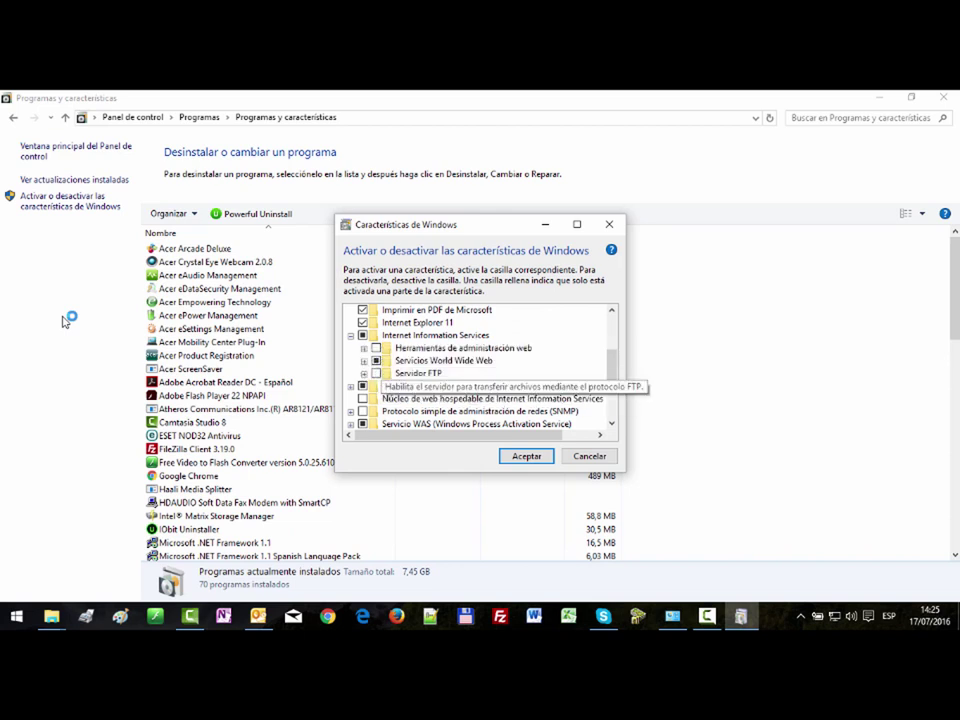
pyautogui.press('Down')
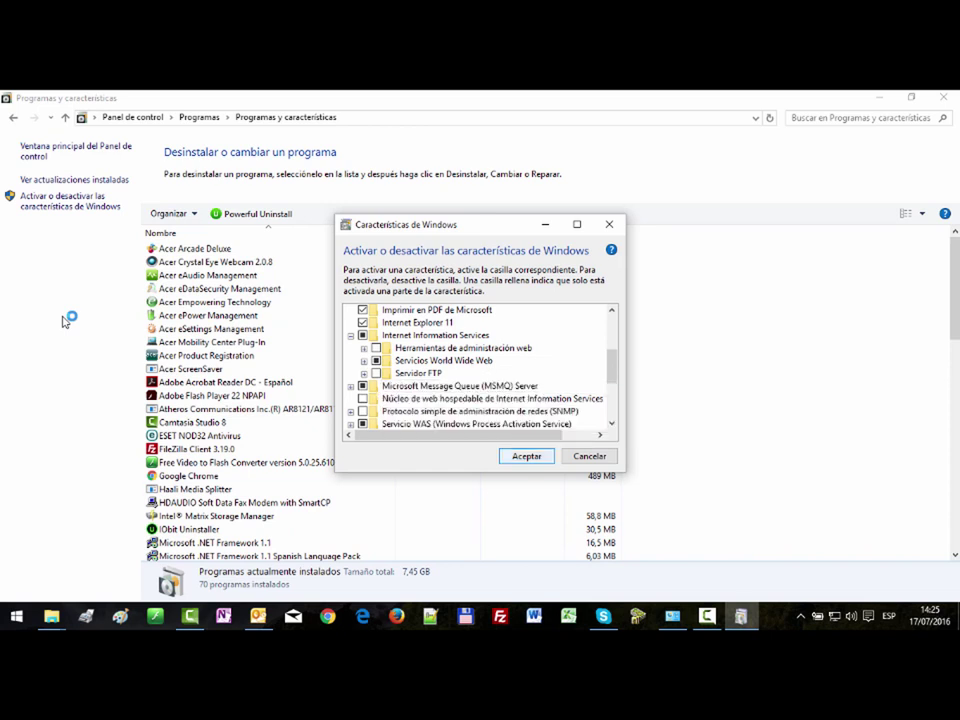
pyautogui.press('Return')
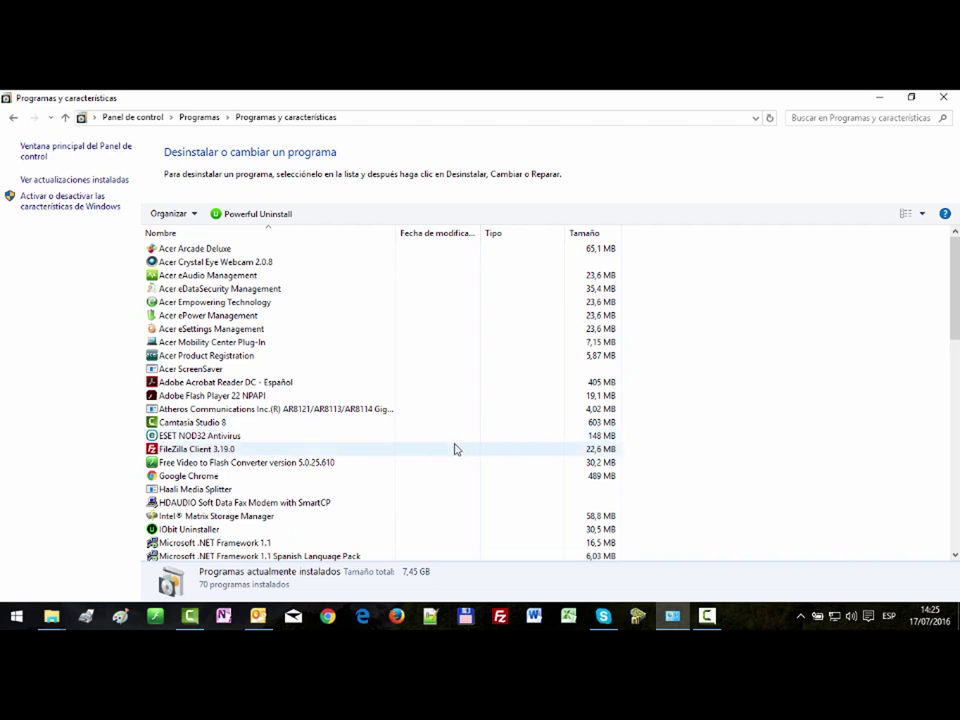
pyautogui.click(942, 98)
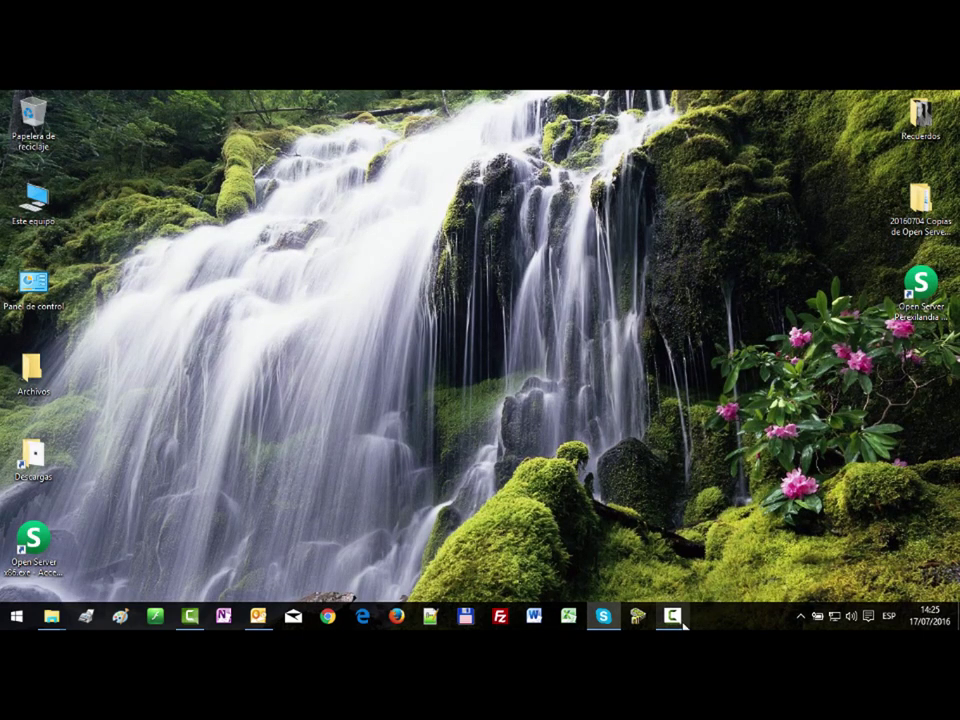